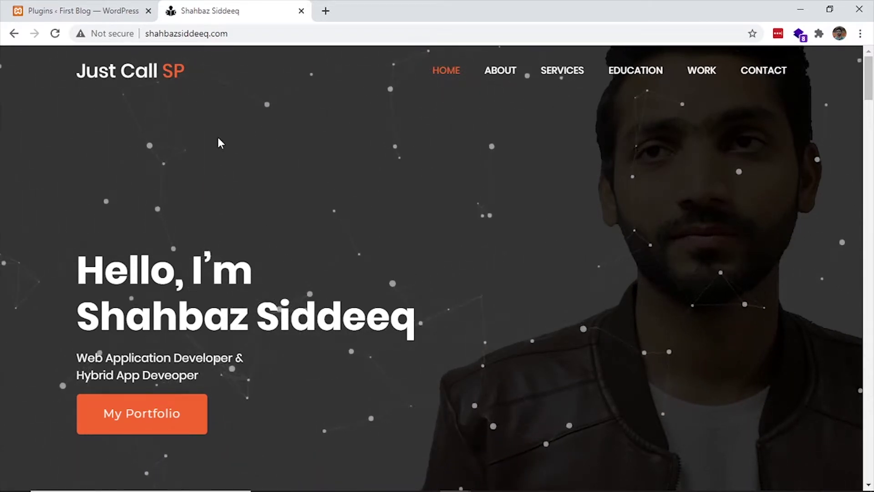
- Switch to the installed plugins list and locate the Contact Form 7 plugin
left_click(130, 11)
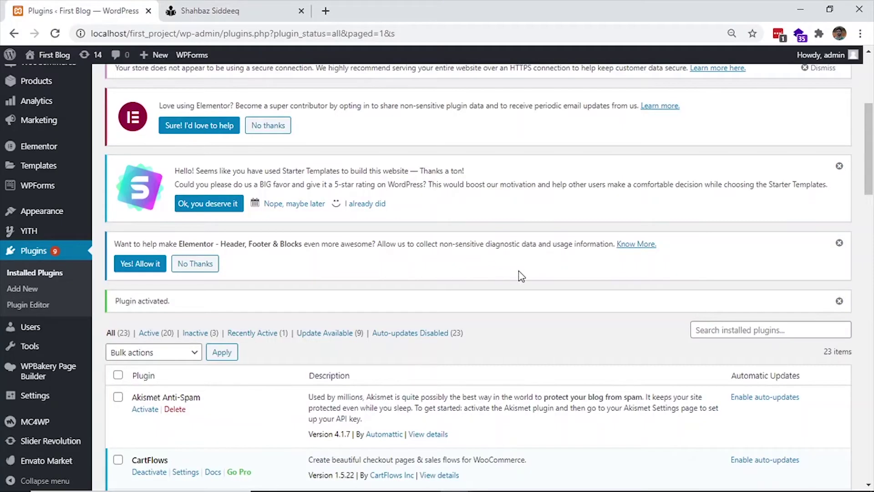
scroll(519, 271, "down", 4)
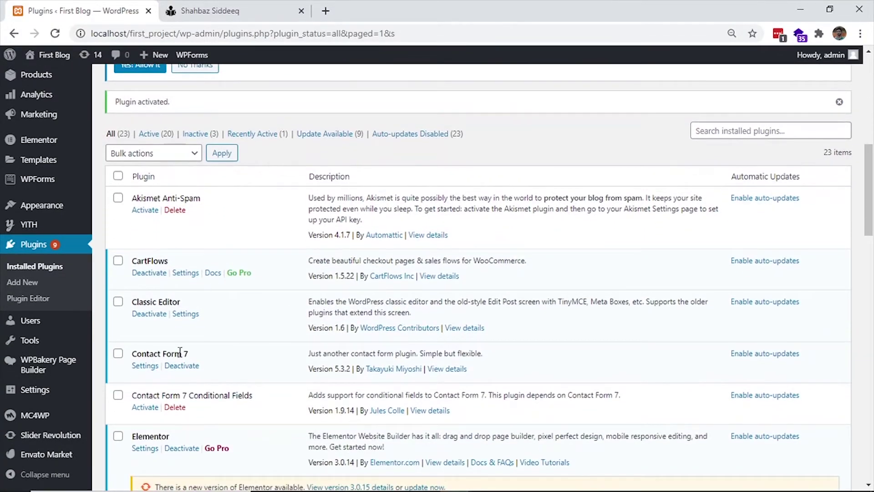
left_click_drag(190, 355, 136, 351)
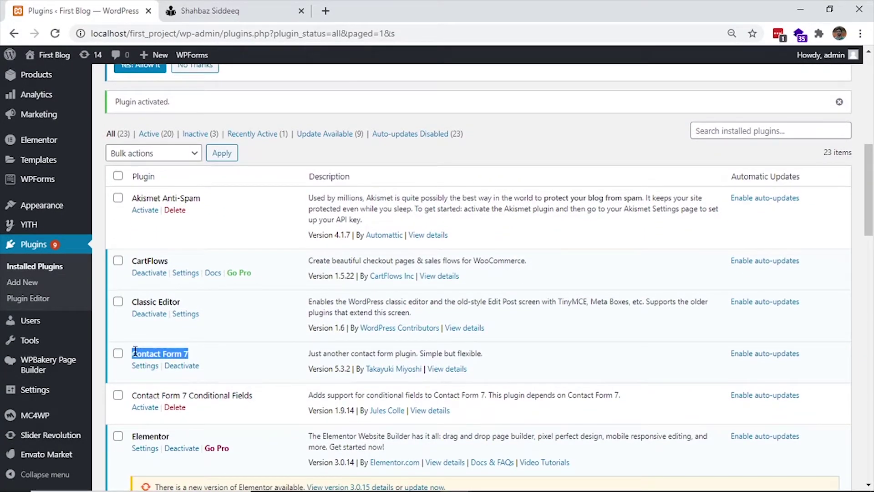
- Open the Contact Forms list in a new browser tab and locate Contact form 1
scroll(41, 95, "up", 3)
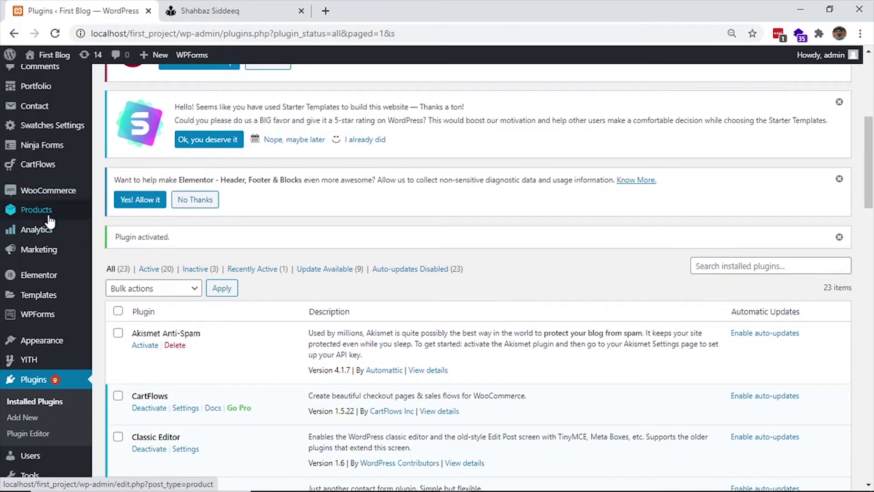
scroll(41, 212, "up", 1)
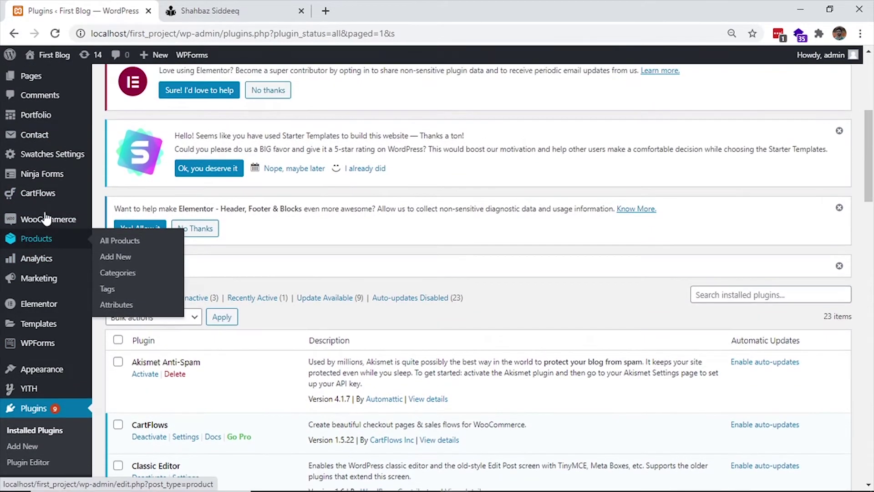
middle_click(47, 136)
left_click(238, 6)
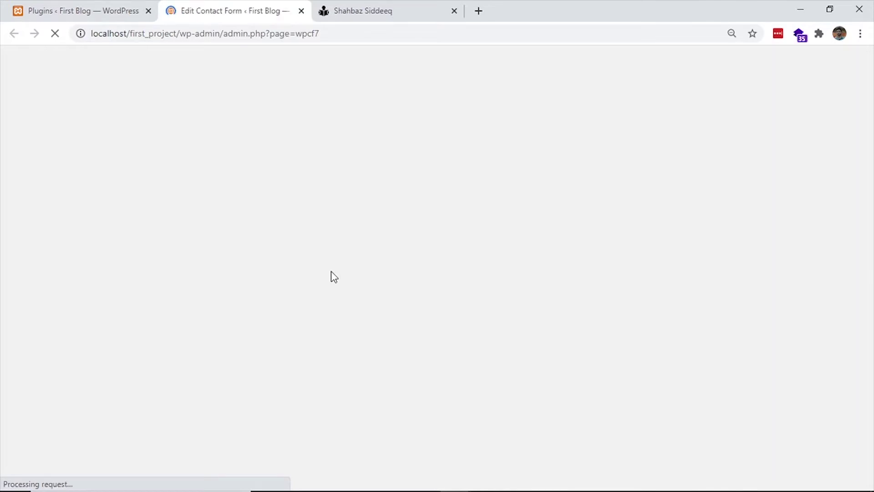
scroll(334, 276, "down", 5)
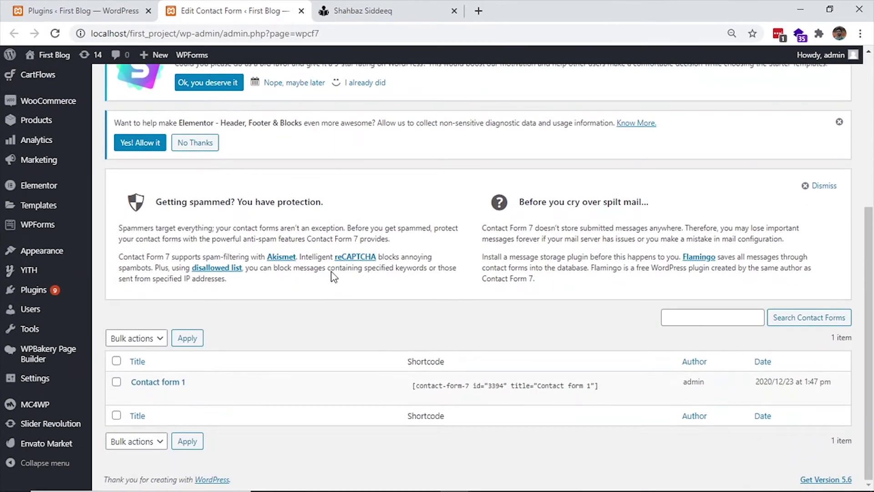
mouse_move(191, 384)
- Find the Inquiry Form page by searching the pages for "inqu" and open it for editing in a new browser tab
scroll(57, 117, "up", 5)
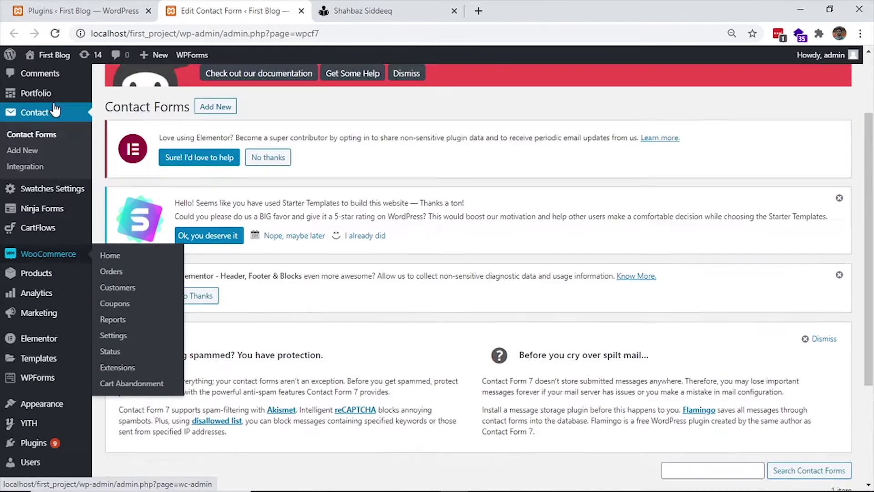
middle_click(43, 144)
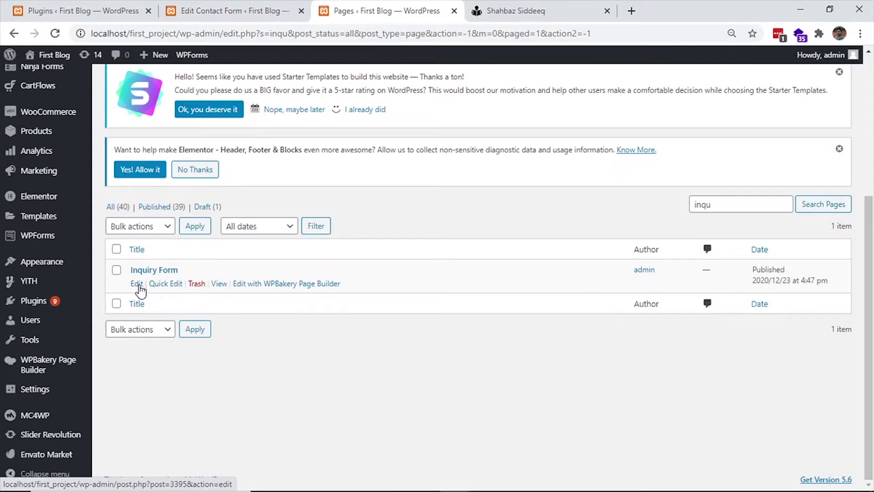
middle_click(137, 285)
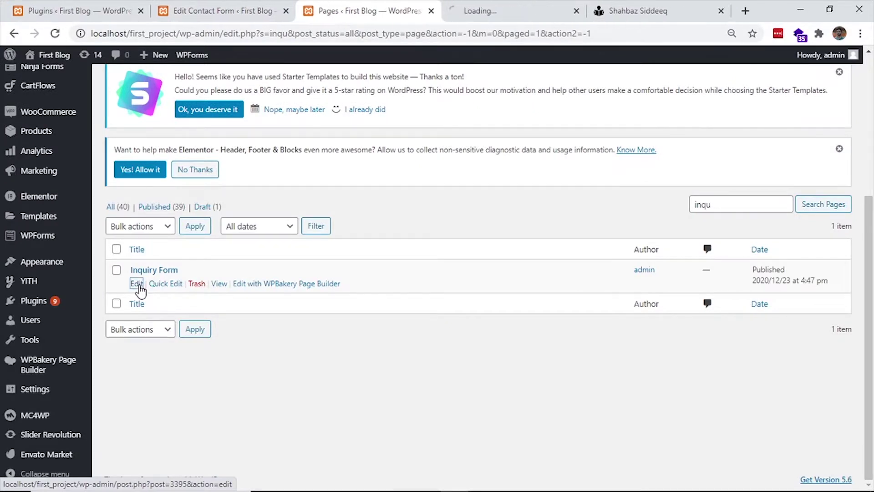
left_click(486, 3)
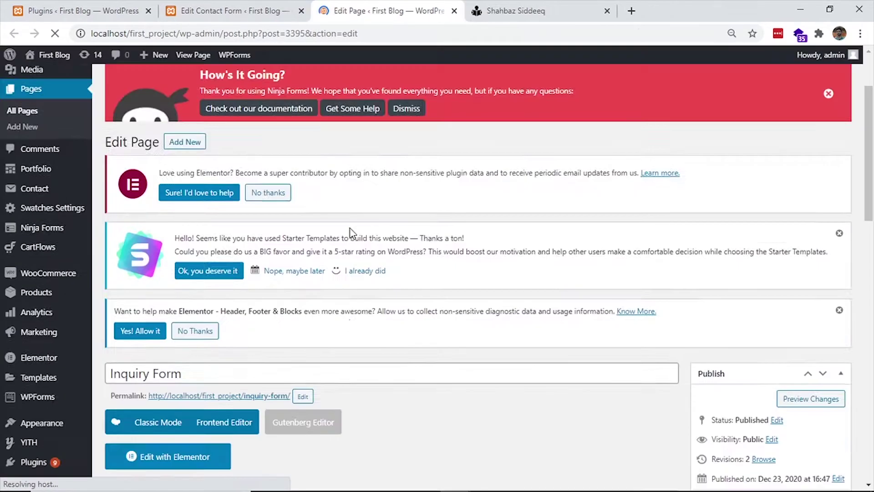
- Insert a Contact Form 7 element into the empty WPBakery row of the Inquiry Form page
scroll(351, 230, "down", 5)
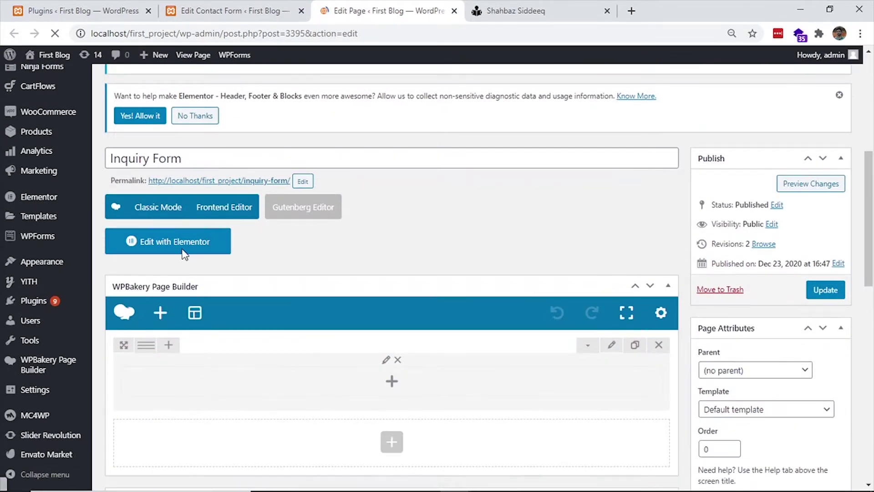
scroll(442, 248, "down", 2)
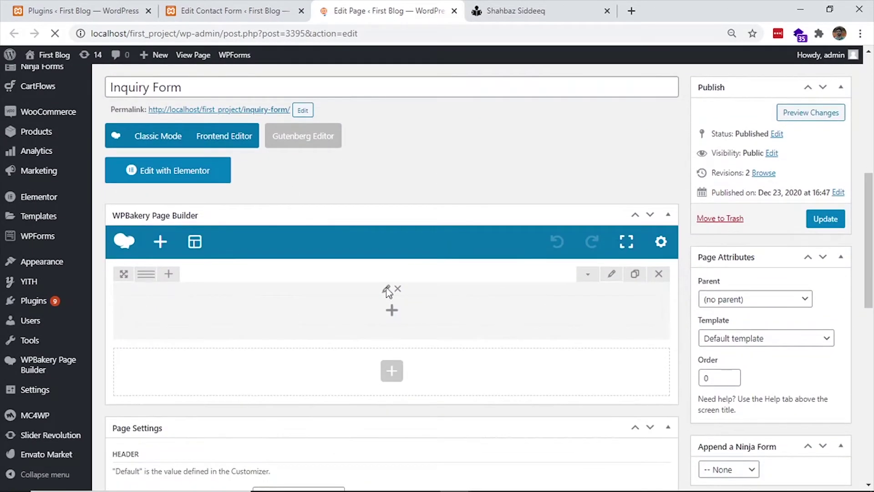
left_click(392, 317)
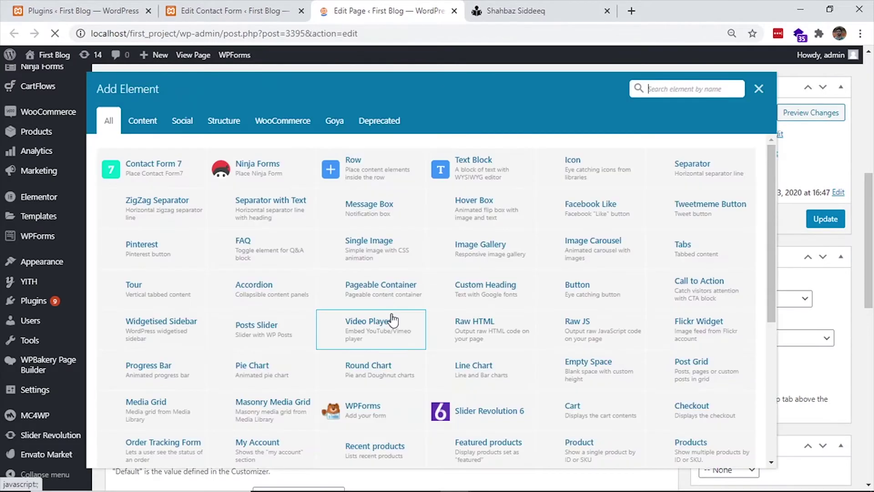
left_click(171, 176)
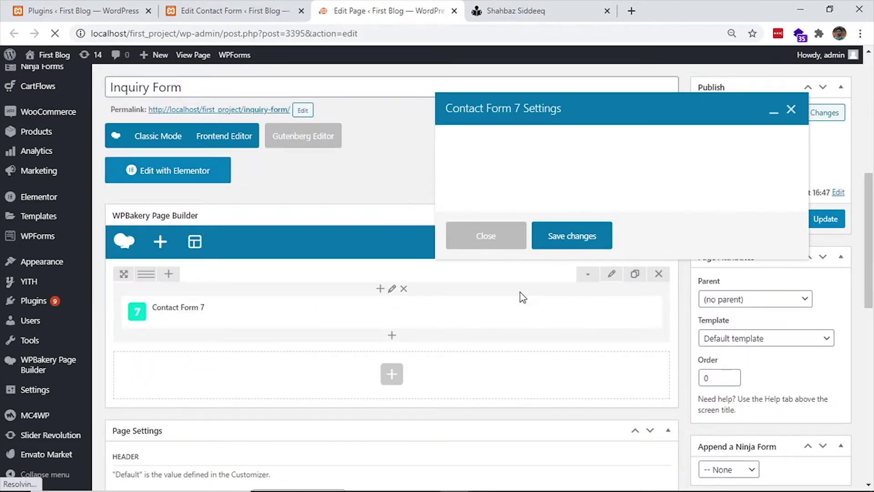
- Keep Contact form 1 as the element's form, checking it against the Contact Forms list, and save the element settings
left_click(661, 172)
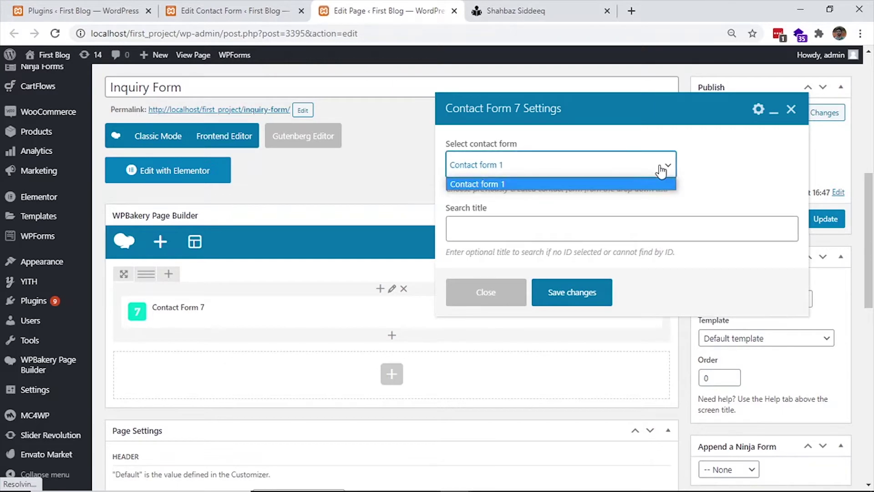
left_click(665, 172)
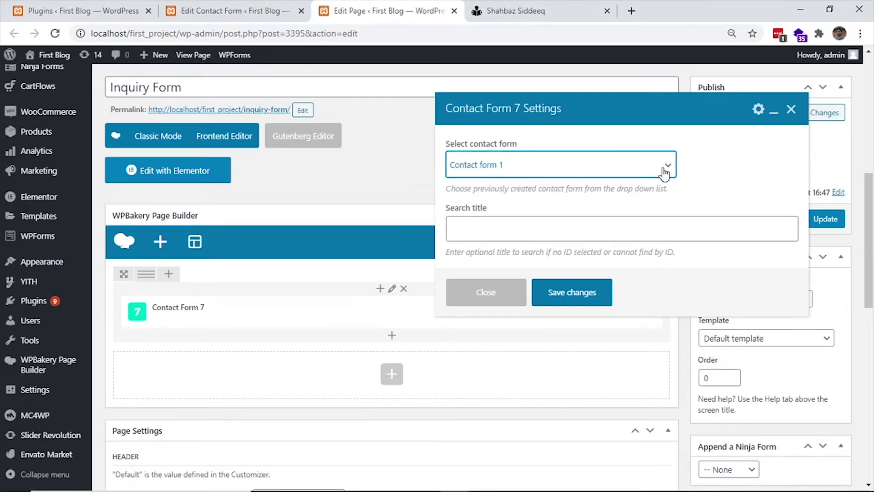
left_click(223, 9)
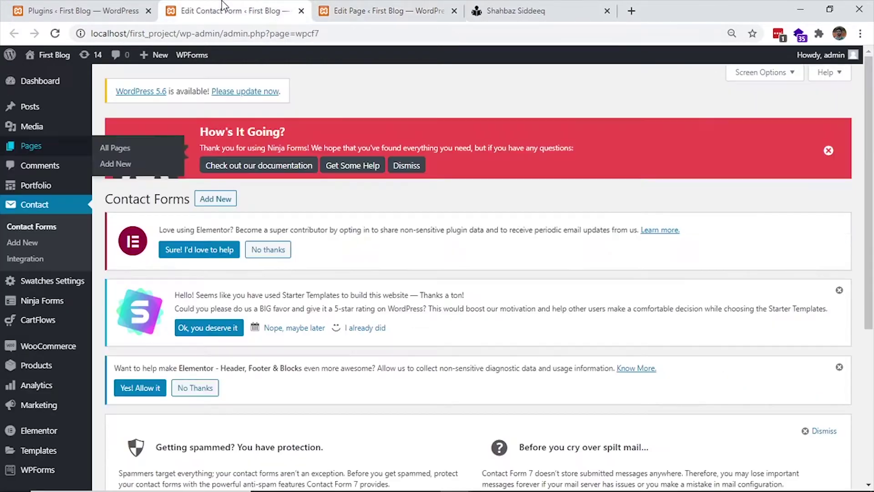
scroll(359, 350, "down", 5)
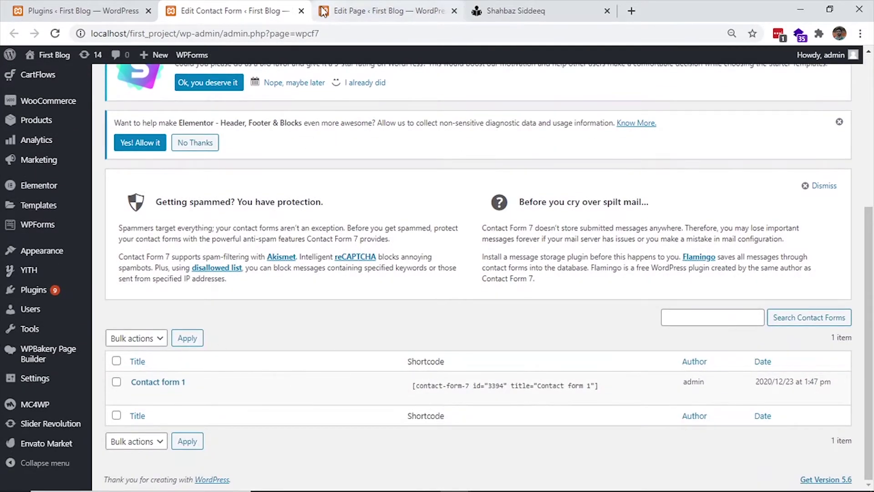
left_click(415, 9)
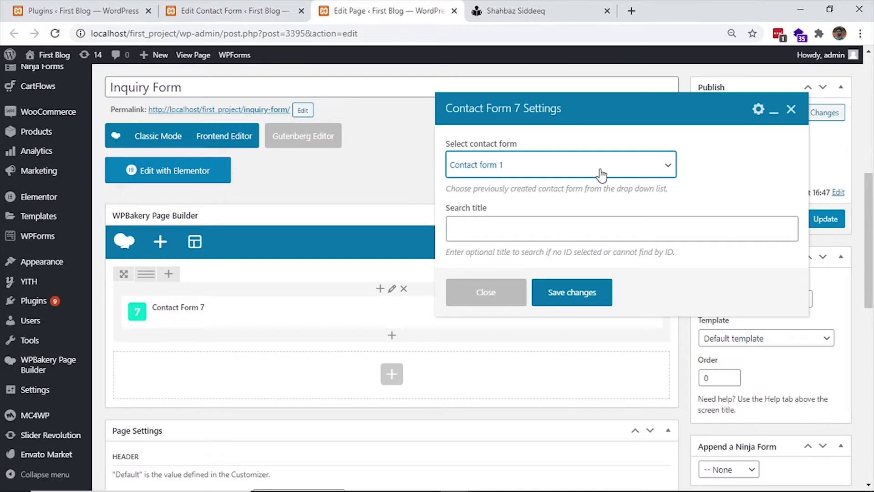
left_click(551, 293)
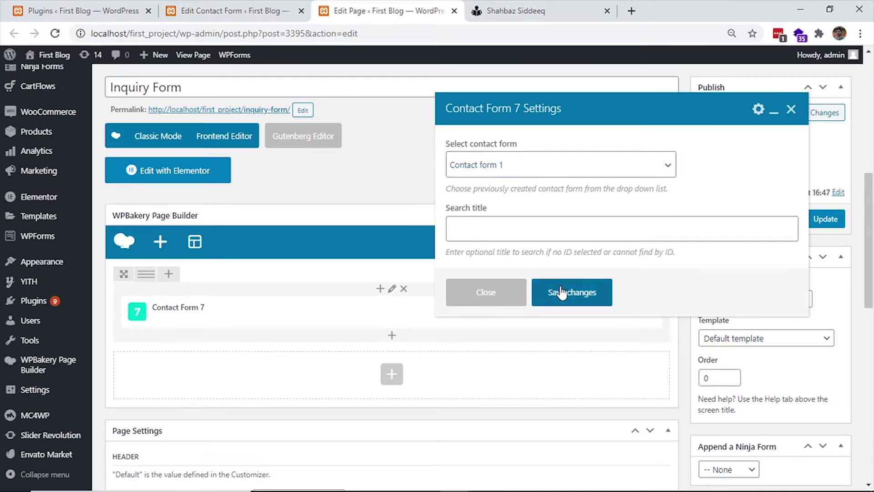
mouse_move(313, 312)
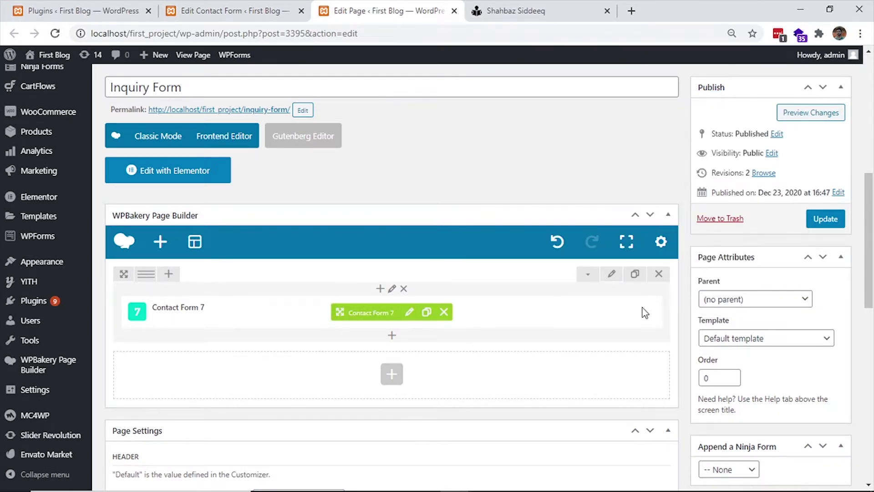
- Update the Inquiry Form page and open its permalink in a new browser tab
left_click(835, 219)
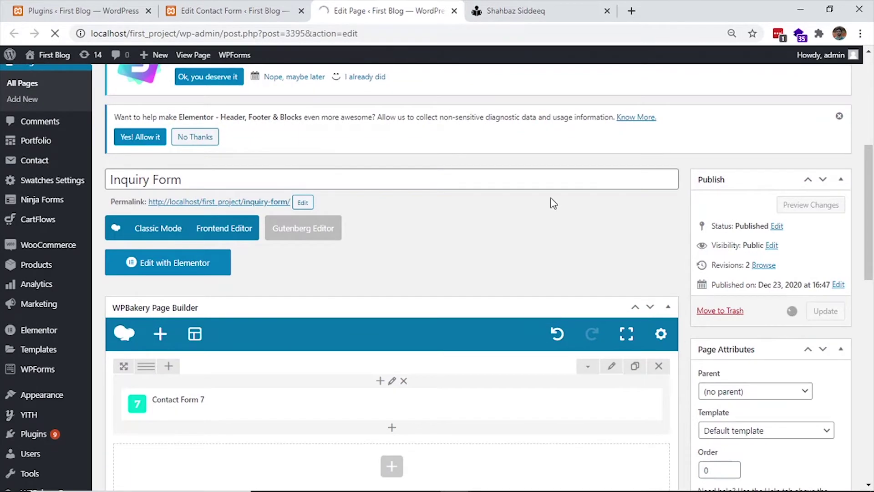
scroll(553, 203, "down", 2)
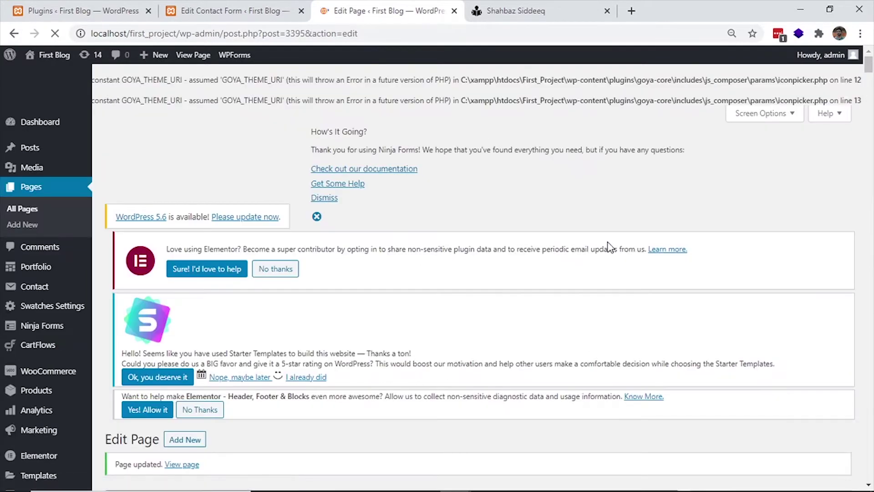
scroll(610, 245, "down", 5)
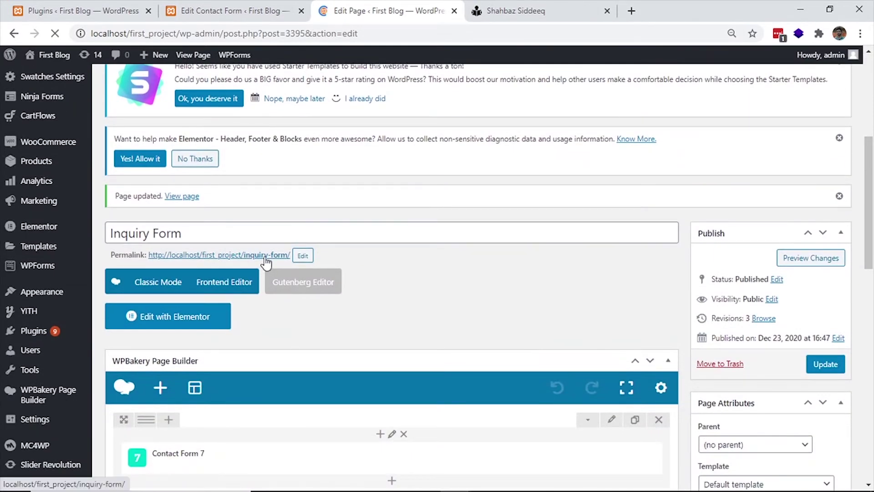
middle_click(266, 260)
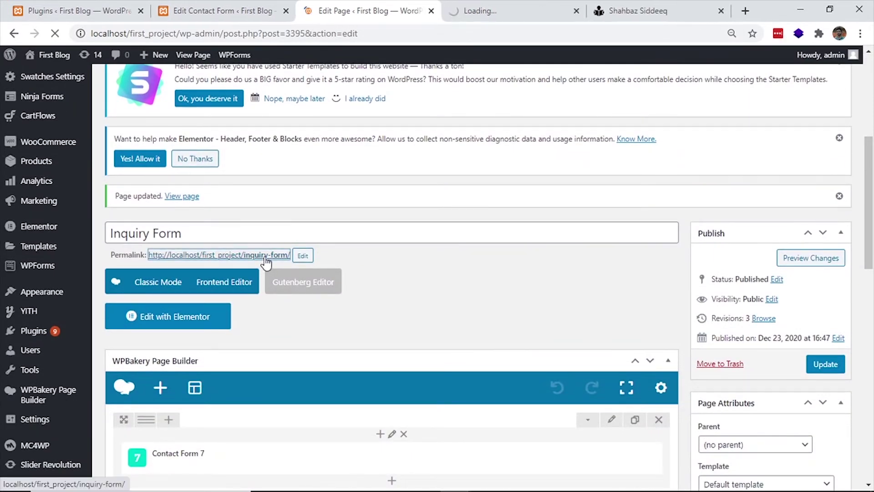
left_click(512, 11)
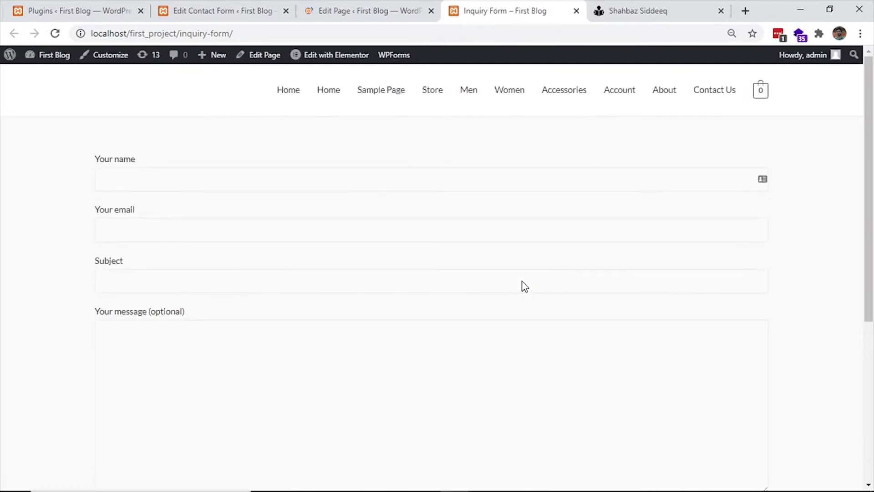
- Examine the form fields on the published Inquiry Form page and compare them with the Contact Form 7 element in the page editor
scroll(526, 286, "down", 4)
scroll(525, 286, "up", 5)
scroll(525, 286, "down", 1)
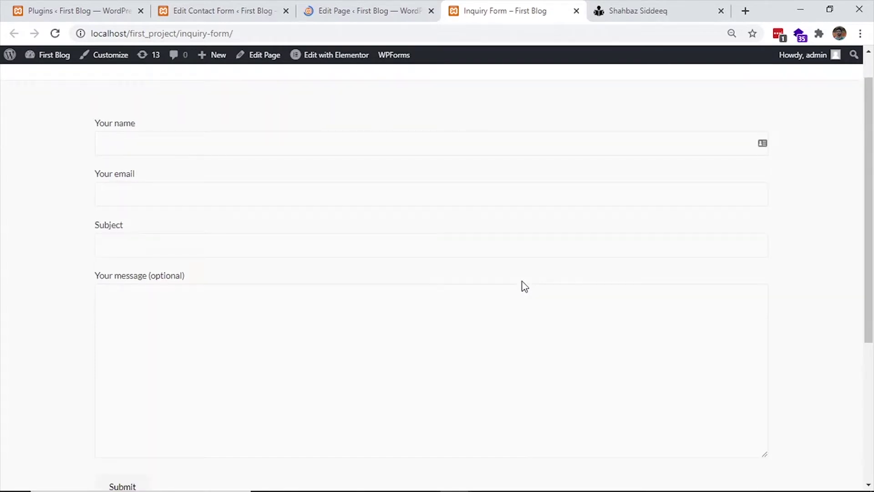
left_click(373, 11)
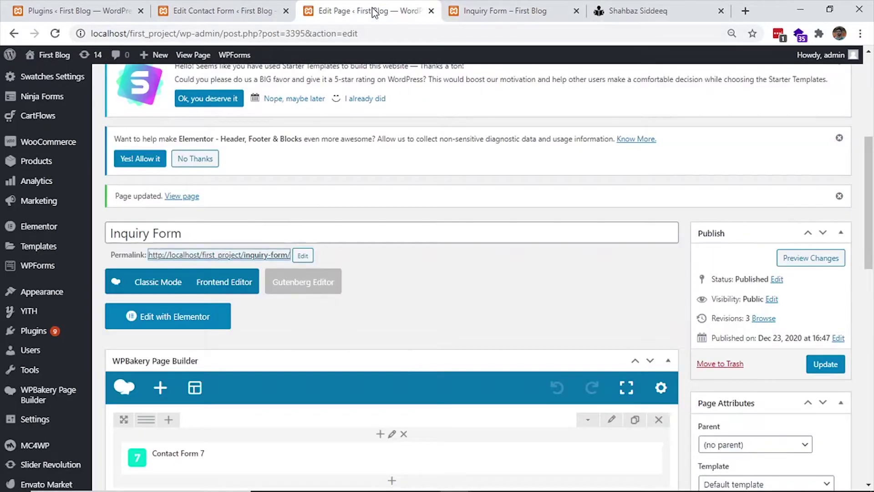
scroll(414, 309, "down", 5)
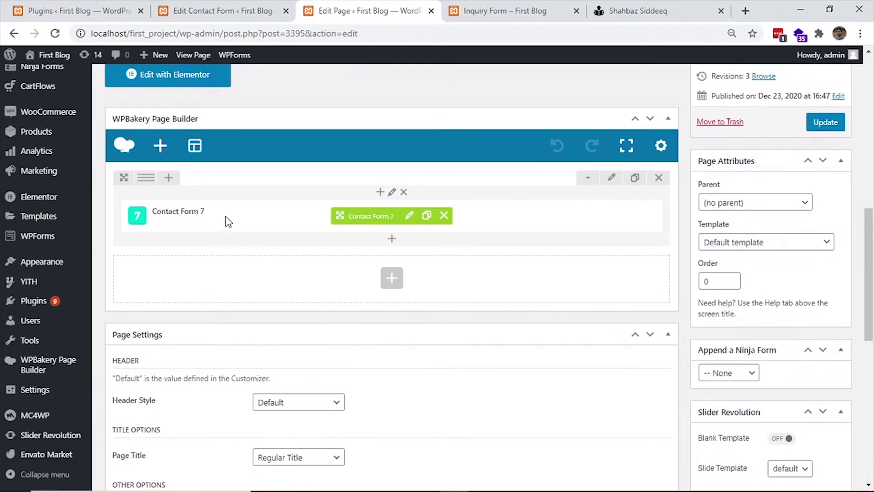
left_click(469, 10)
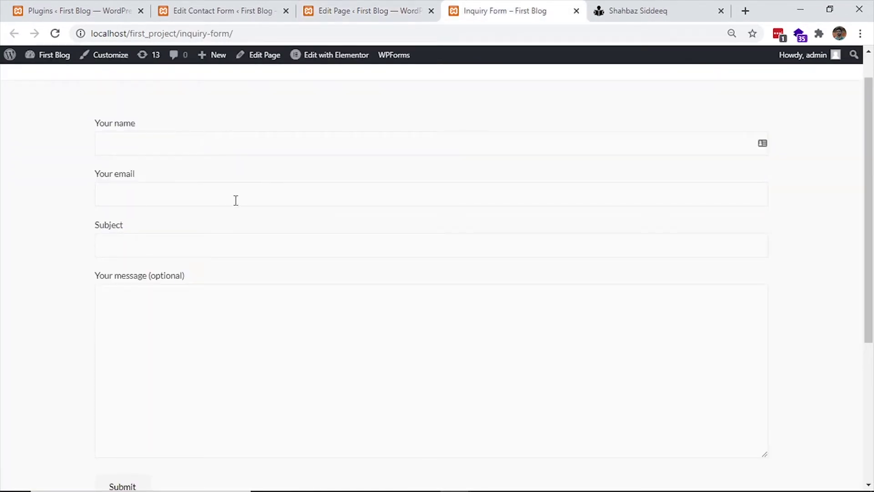
scroll(287, 325, "down", 1)
scroll(286, 326, "up", 3)
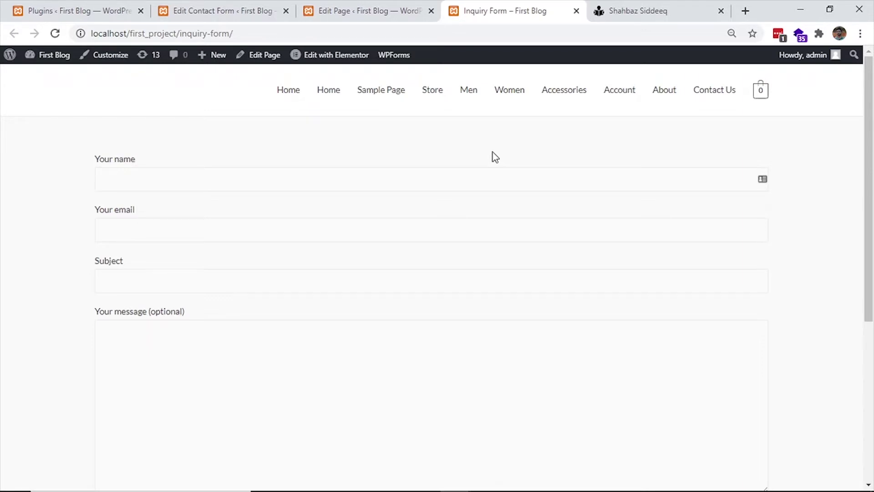
- Activate the Contact Form 7 Conditional Fields plugin from the installed plugins list
left_click(253, 7)
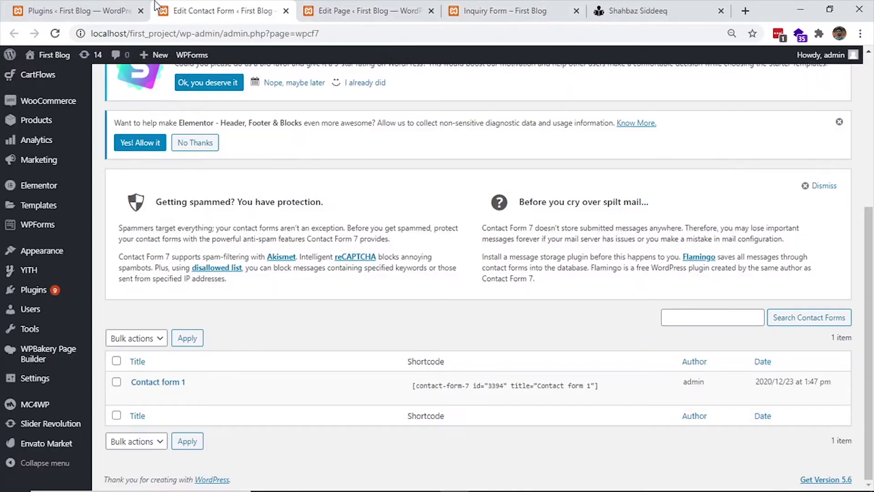
left_click(108, 9)
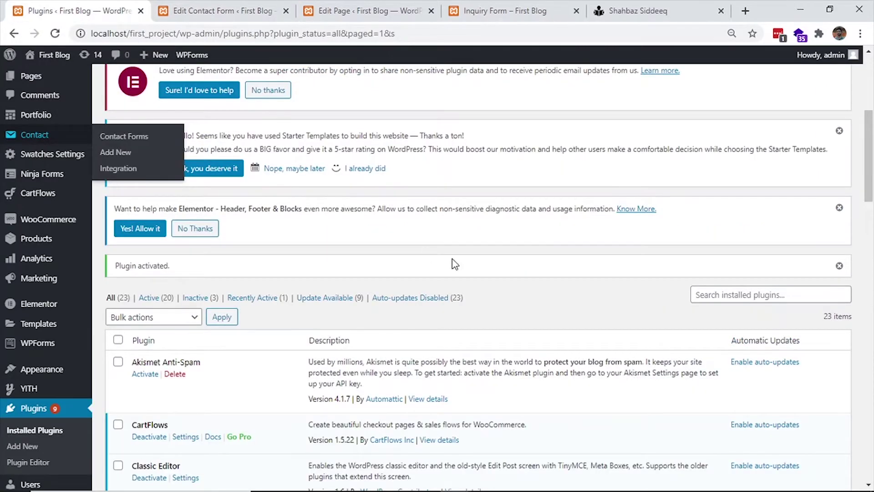
scroll(500, 332, "down", 9)
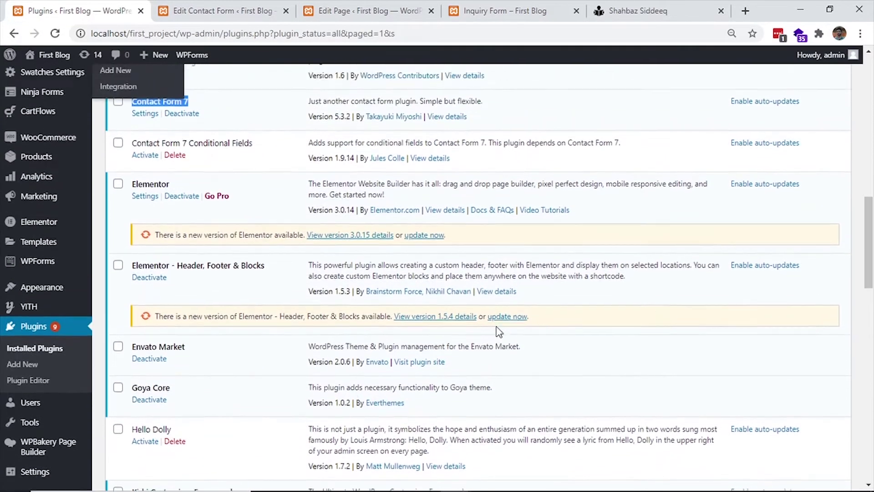
scroll(500, 332, "up", 2)
left_click(271, 267)
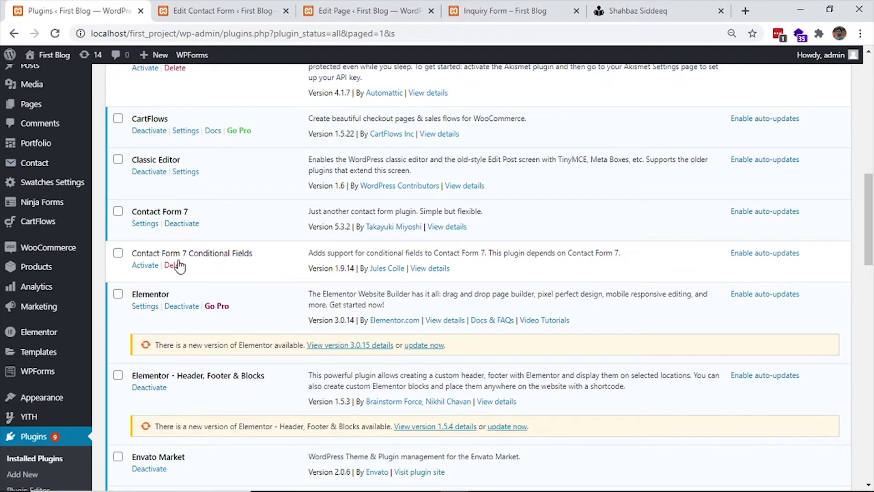
left_click_drag(133, 253, 255, 257)
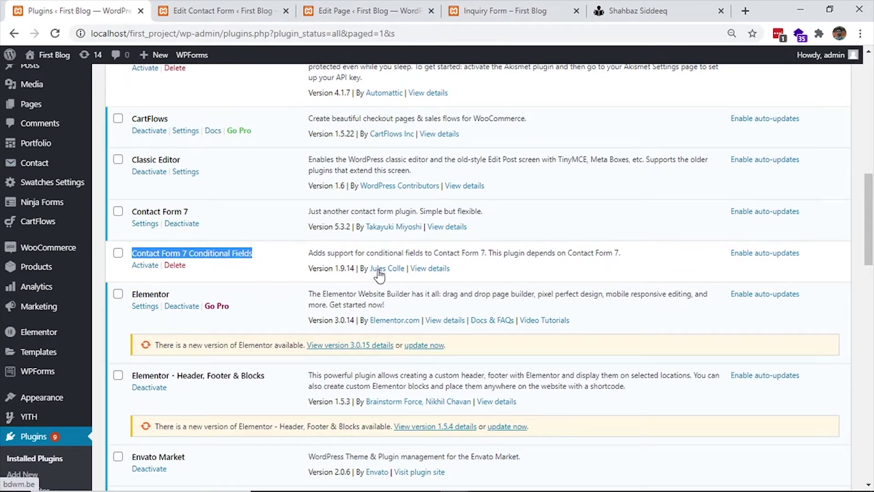
left_click(312, 255)
left_click(145, 265)
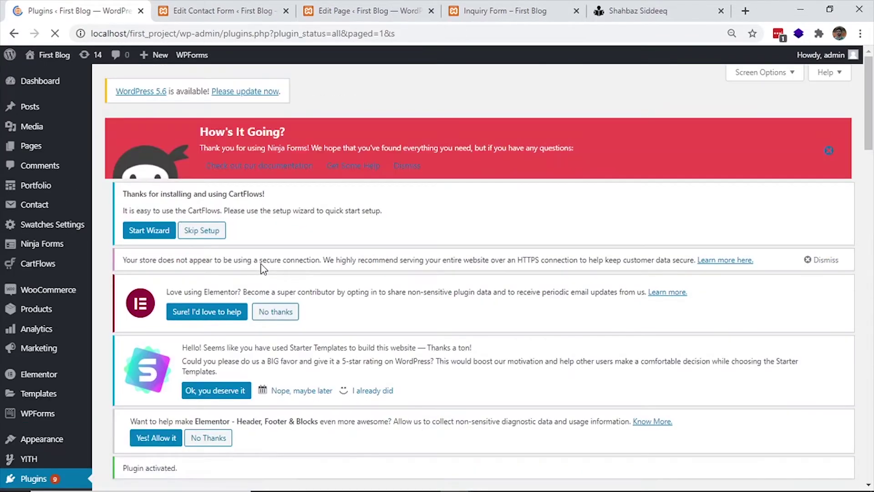
scroll(390, 276, "down", 4)
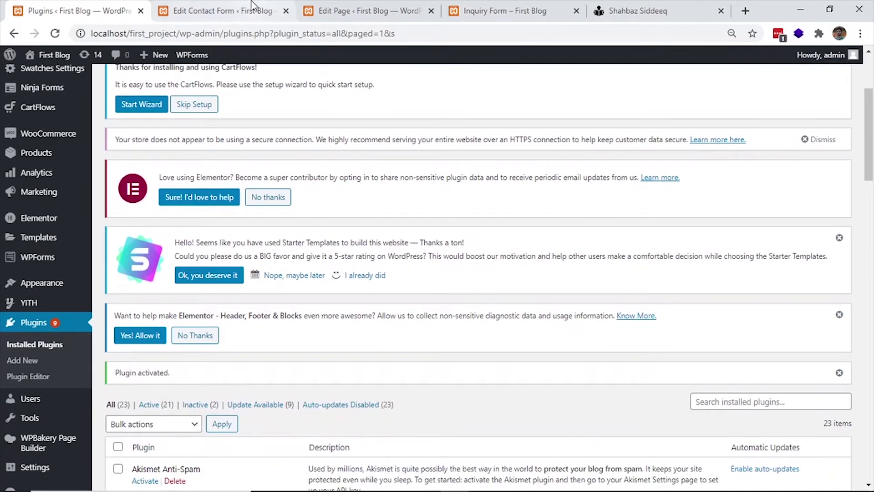
- Open Contact form 1 for editing, check the published Inquiry Form page, and bring up the form template
left_click(251, 6)
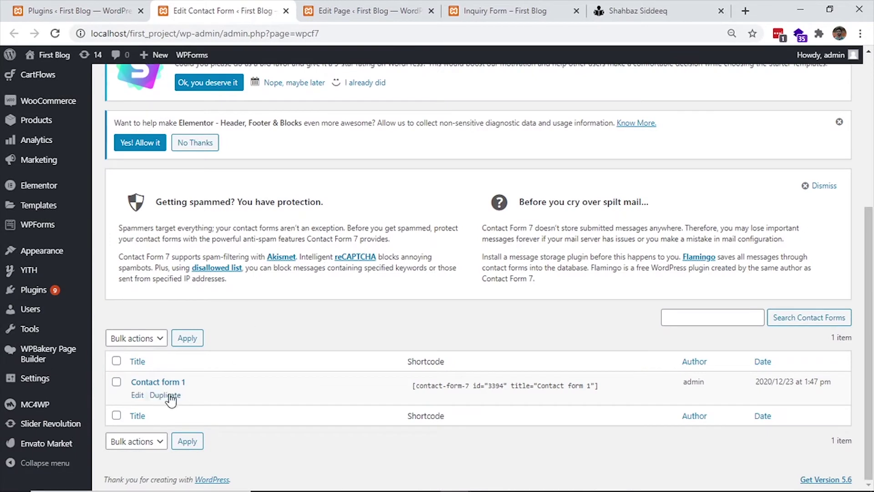
left_click(137, 395)
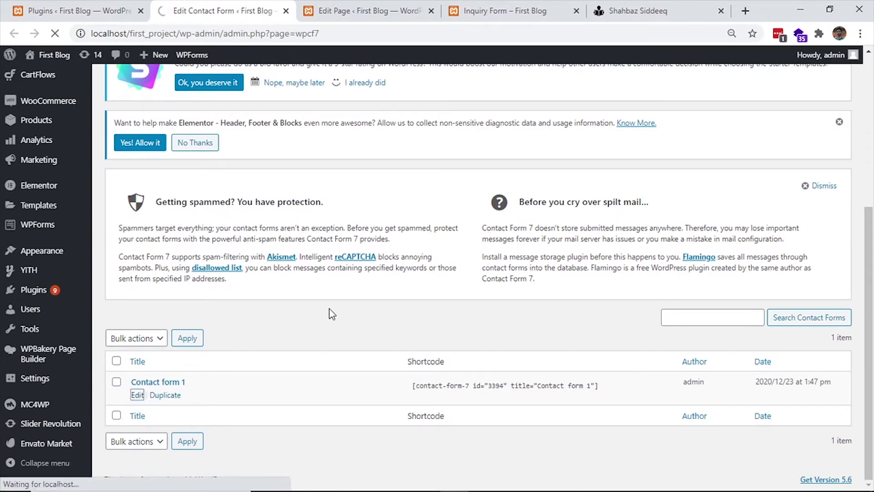
left_click(391, 9)
left_click(496, 7)
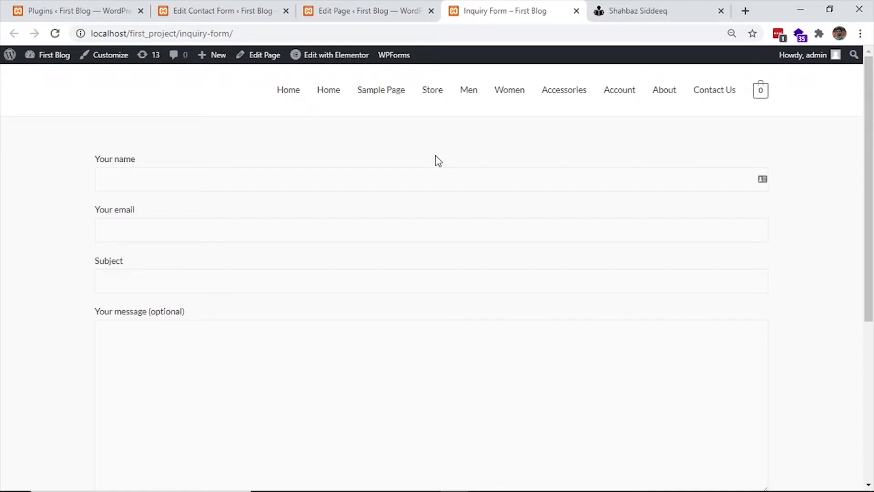
left_click(224, 7)
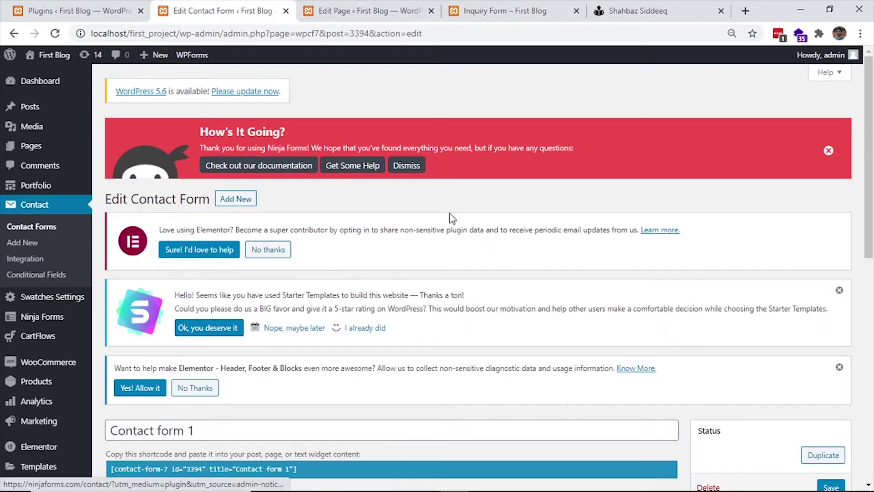
scroll(487, 232, "down", 8)
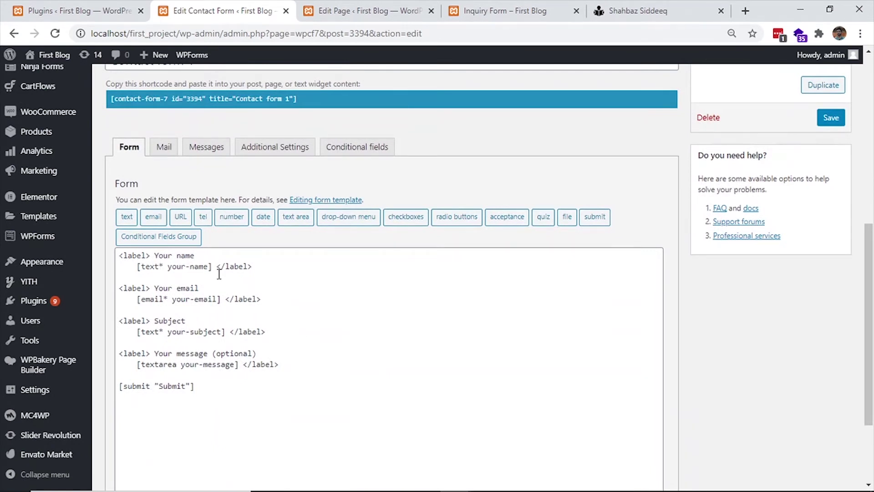
- Add a label block containing "Packages :" above the Your name field in the form template
left_click(264, 266)
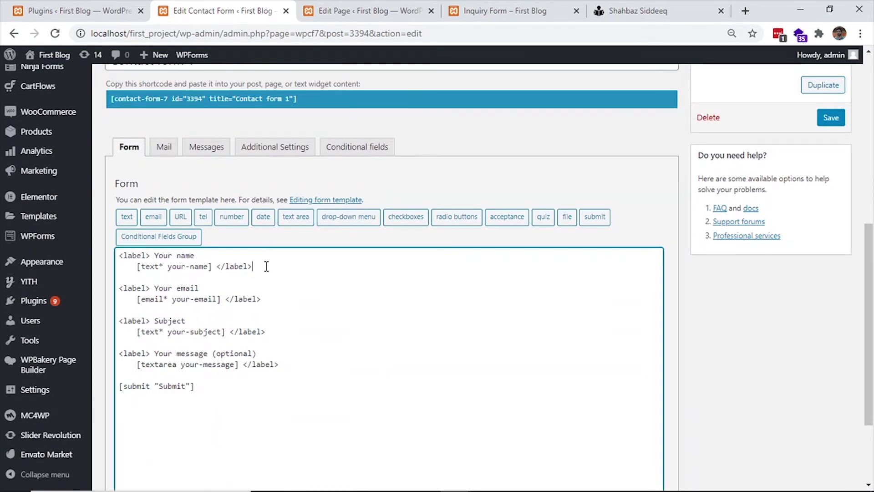
left_click(118, 256)
key("Return")
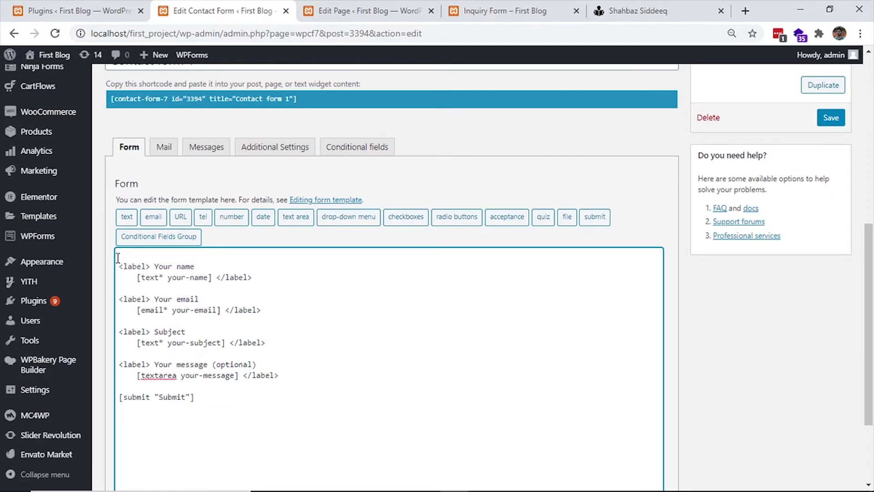
type("<label?")
key("BackSpace")
type("></label?>")
key("Left")
key("Return")
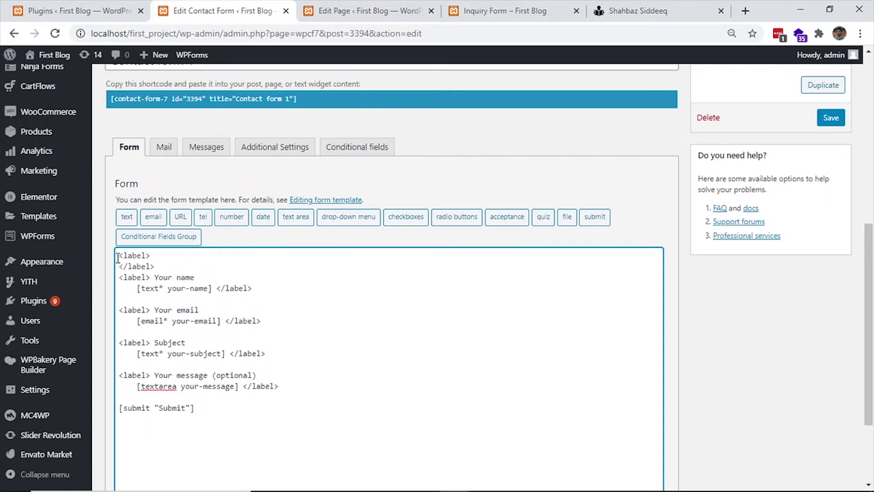
key("Return")
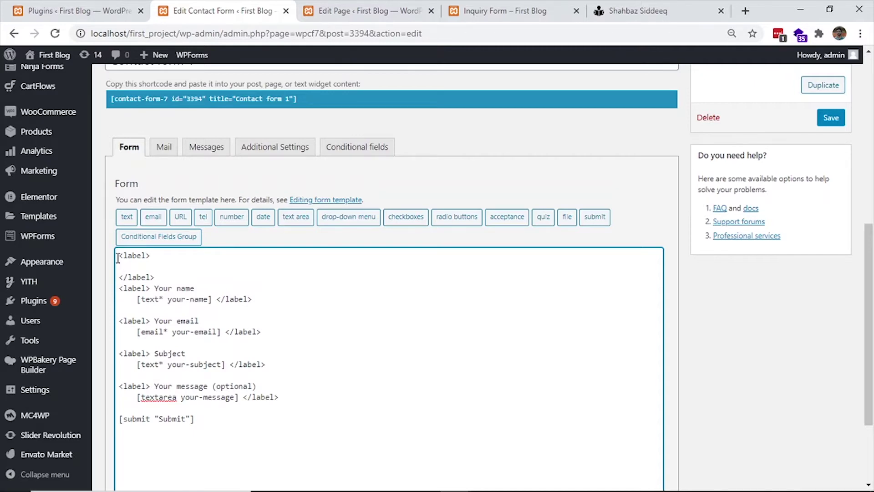
type("Per")
type("Pack")
type("ages")
type(" :")
- Start a radio buttons form tag inside the Packages label and name it Packages
left_click(455, 219)
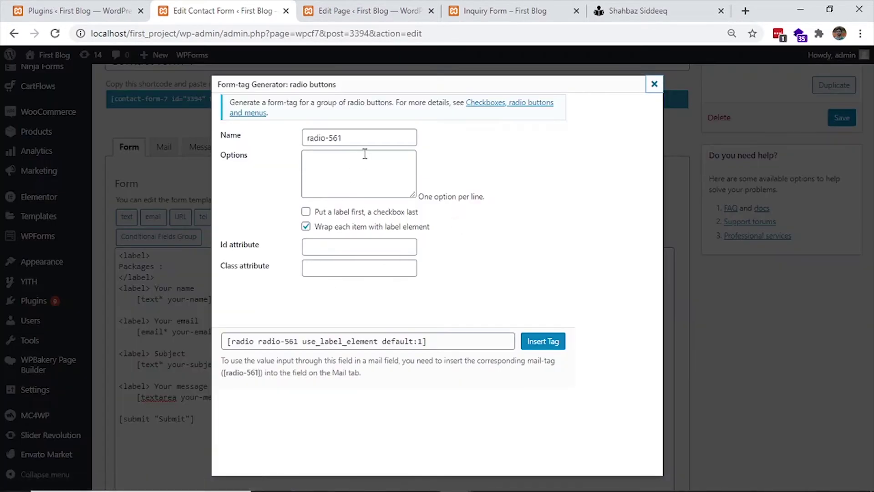
triple_click(347, 140)
type("pack")
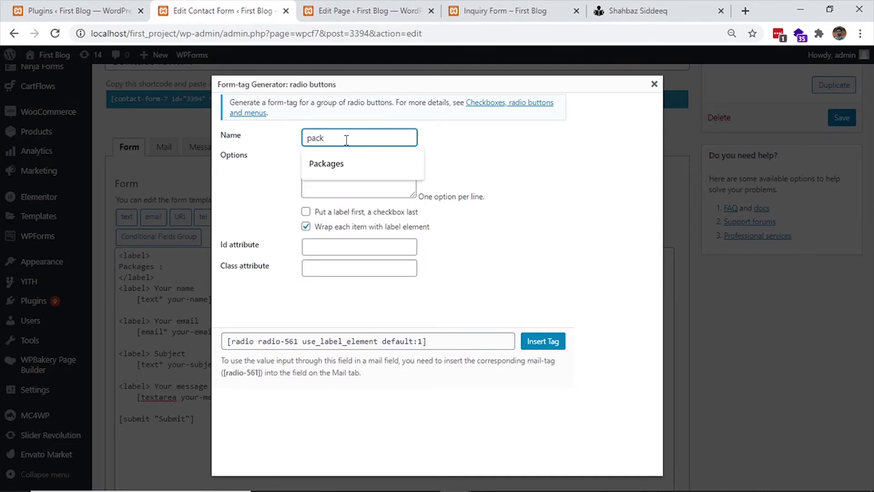
key("Down")
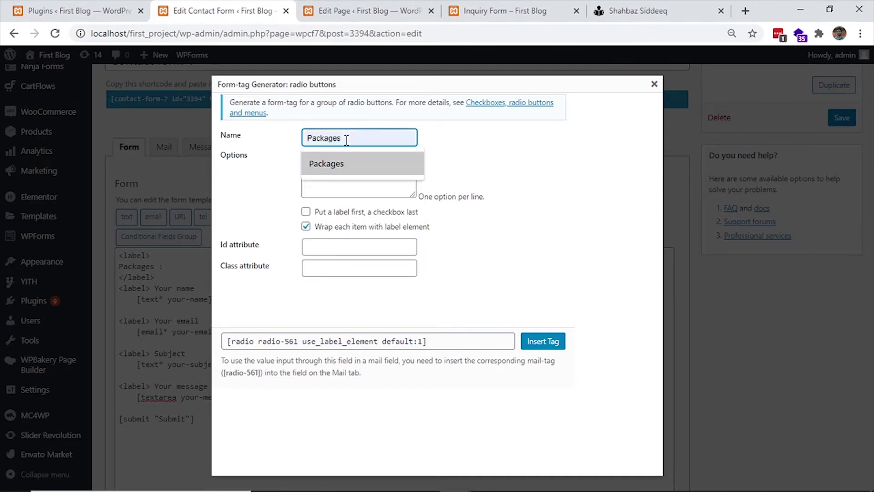
key("Return")
- Give the radio buttons the options "Personal Packages" and "Business Packages" and insert the tag into the form template
left_click(354, 161)
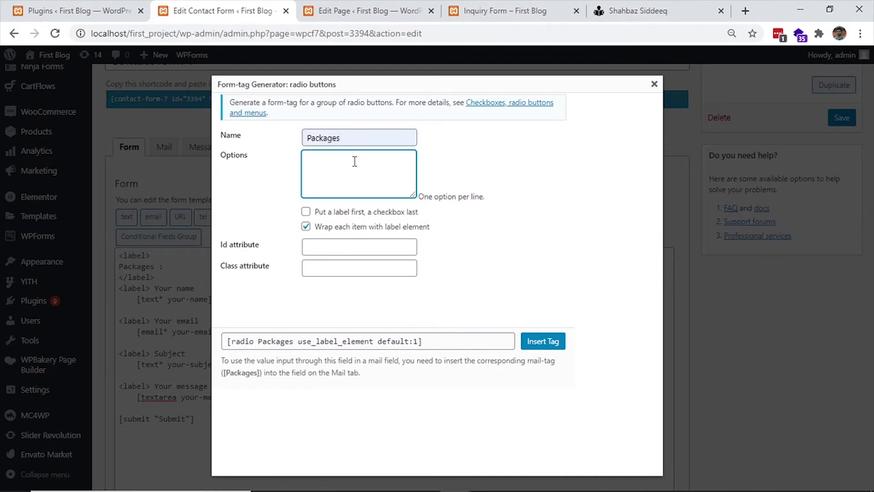
type("Personal Packages")
key("Return")
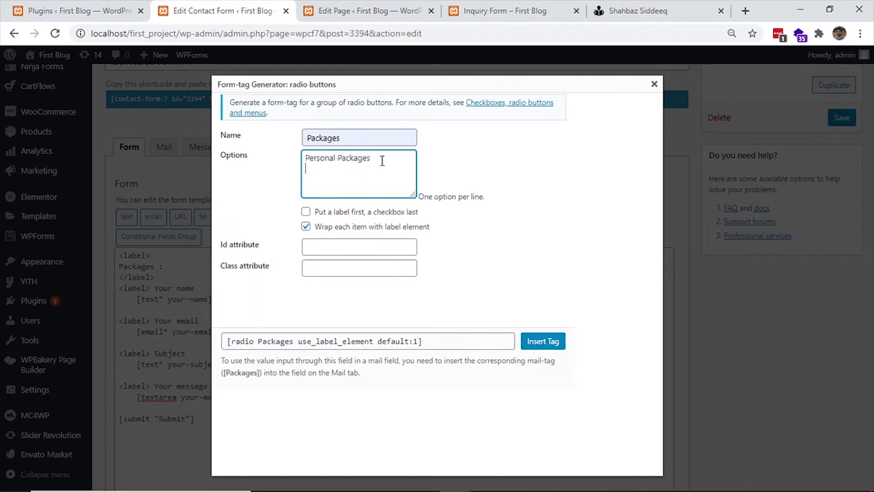
type("Business Packages")
left_click(482, 182)
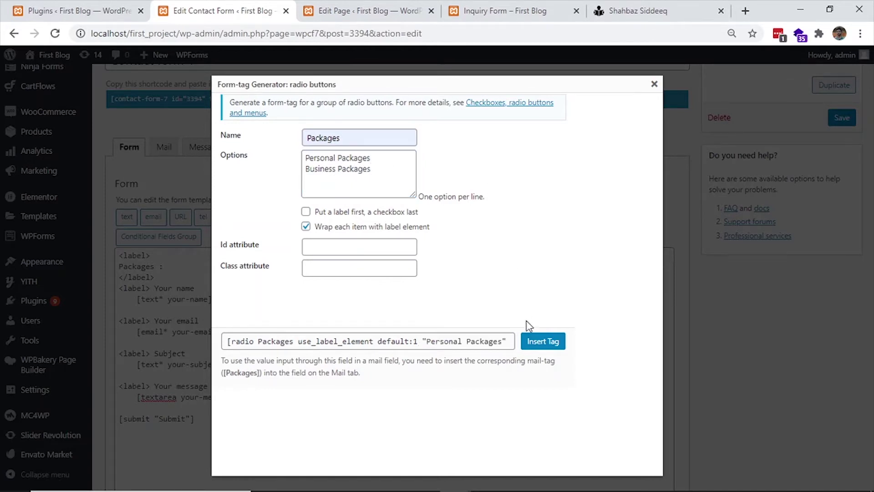
left_click(321, 341)
left_click(320, 343)
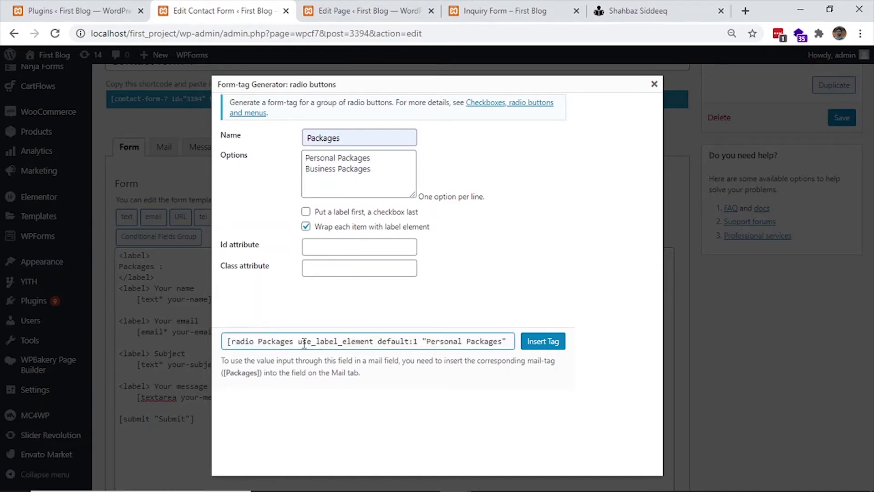
left_click_drag(297, 341, 374, 341)
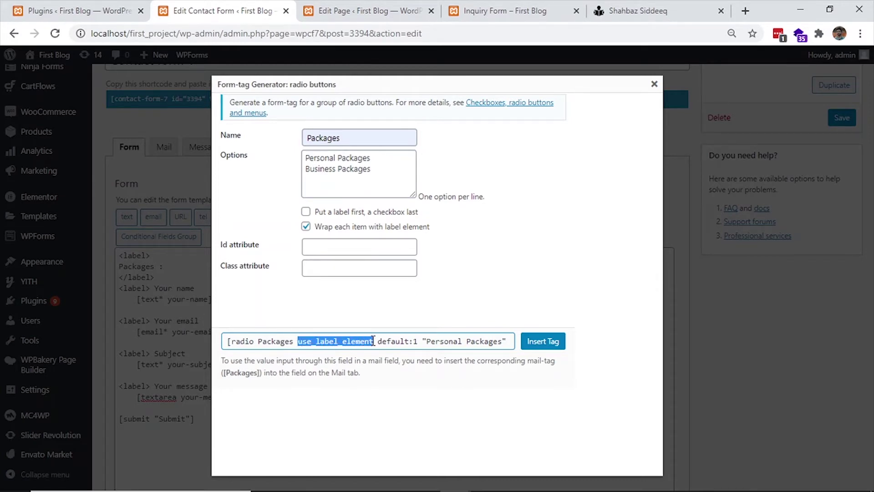
left_click(556, 346)
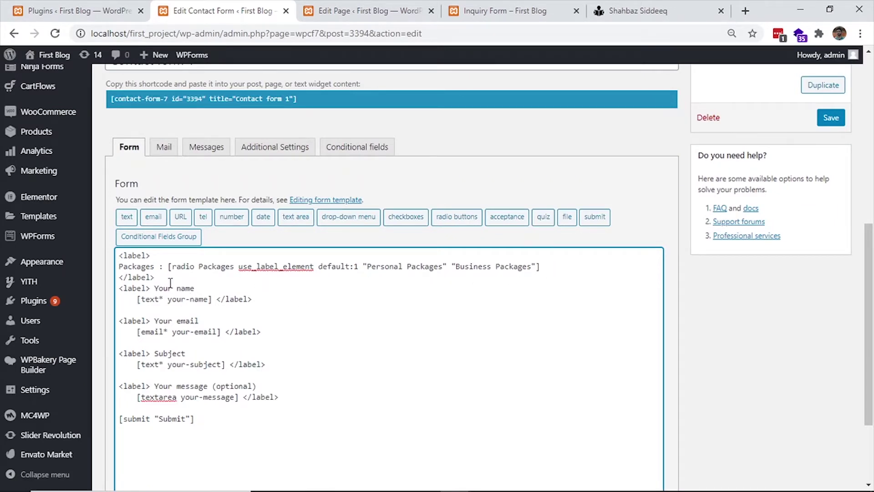
- Add a second label block containing "Plans" directly below the Packages label in the form template
key("Return")
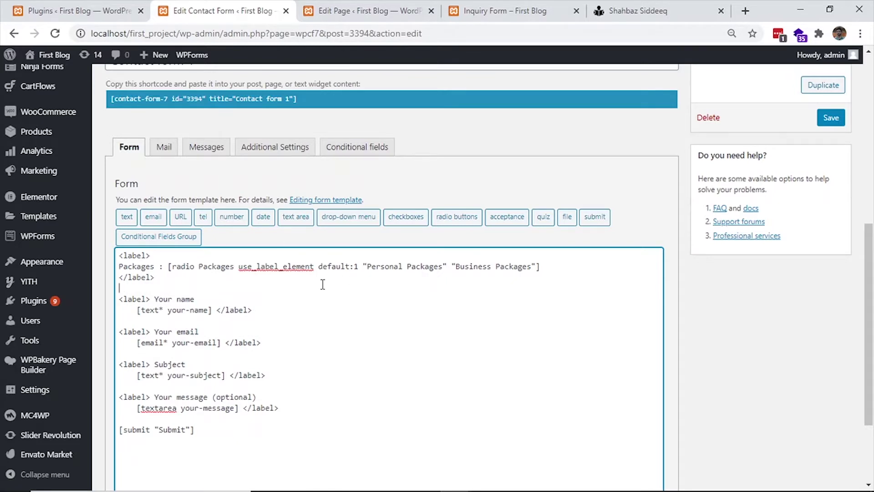
type("<label></label>")
left_click(151, 289)
key("Return")
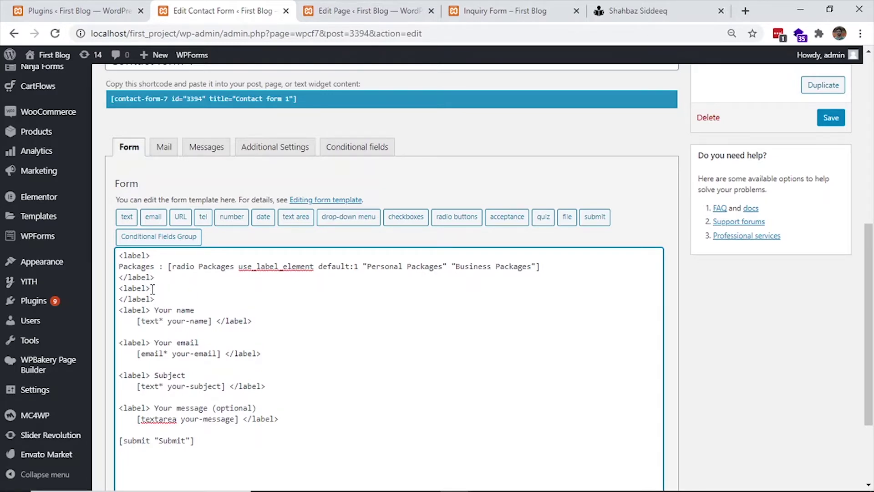
key("Return")
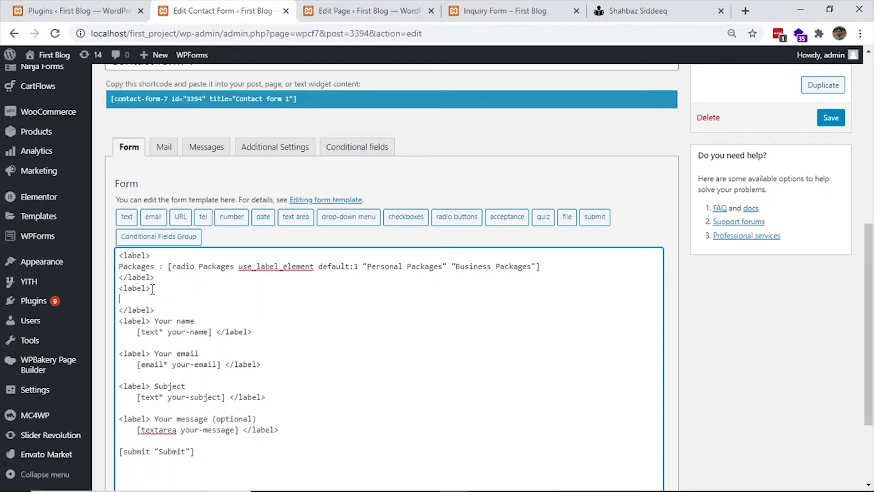
type("Plans")
- Start a drop-down menu form tag inside the Plans label and name it Plans
left_click(370, 220)
triple_click(363, 145)
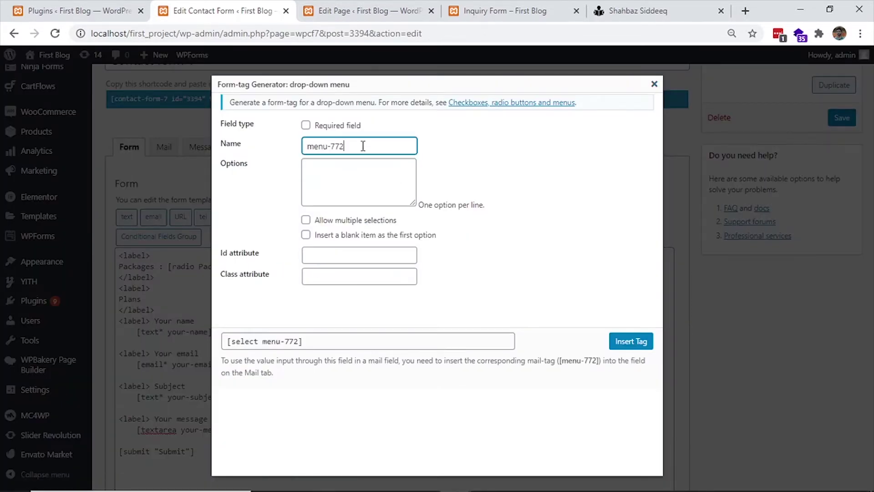
key("BackSpace")
type("Plans")
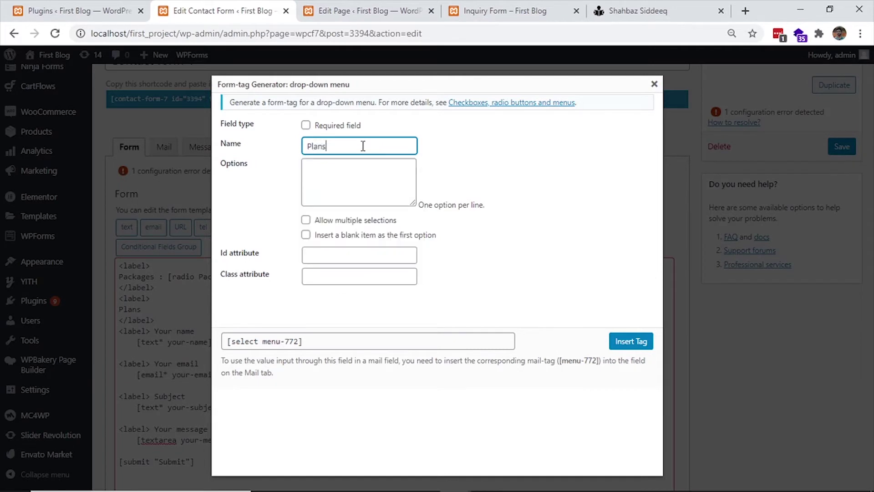
- Enter "Limited (20$)" and "Unlimited (35$)" as the first two options of the Plans drop-down
left_click(363, 169)
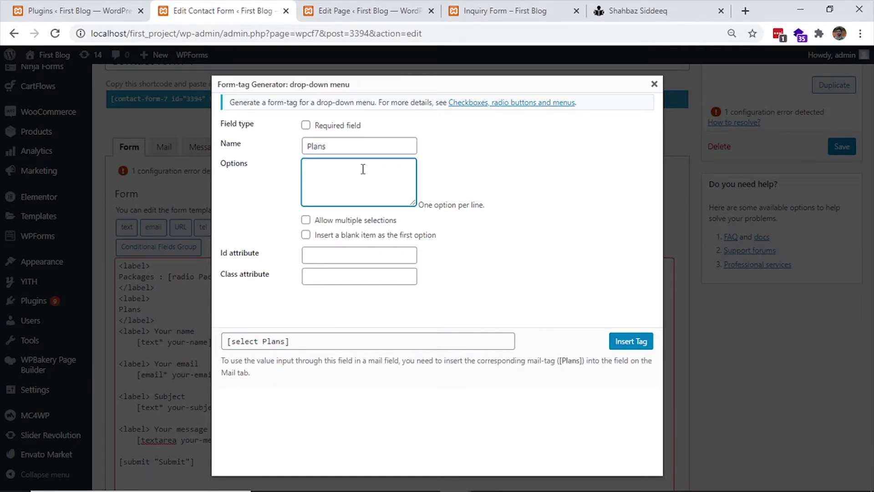
type("Limite")
key("BackSpace")
key("BackSpace")
key("BackSpace")
key("BackSpace")
key("BackSpace")
key("BackSpace")
type("Limite")
type("d (")
type("20%")
key("BackSpace")
type("$")
key("Right")
key("Return")
type("Unlimited ")
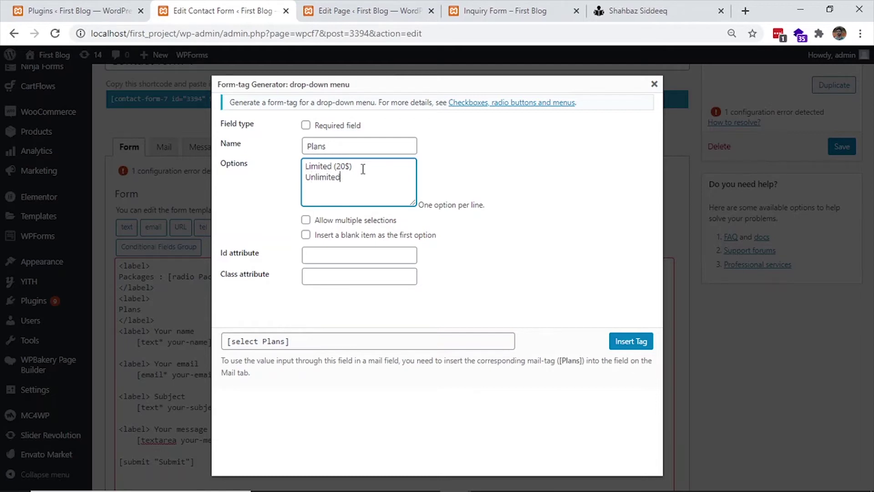
type("(35$")
type(")")
key("BackSpace")
type("$)")
- Add "Limited (45$)" and "Unlimited (65$)" as the third and fourth options of the Plans drop-down
key("Return")
type("Limited (45$)")
key("Return")
type("Unlimites")
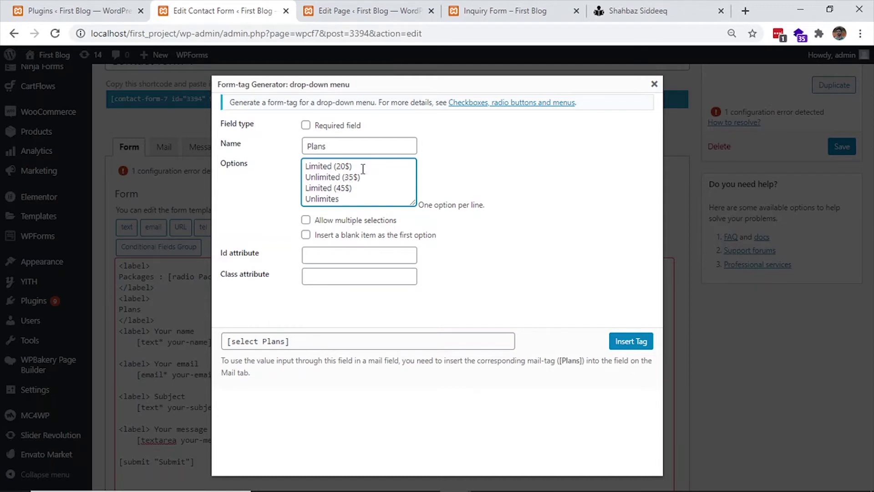
key("BackSpace")
type("d (")
type("65")
type("$")
- Prefix the first two Plans options, Limited (20$) and Unlimited (35$), with "Personal"
type("Personal")
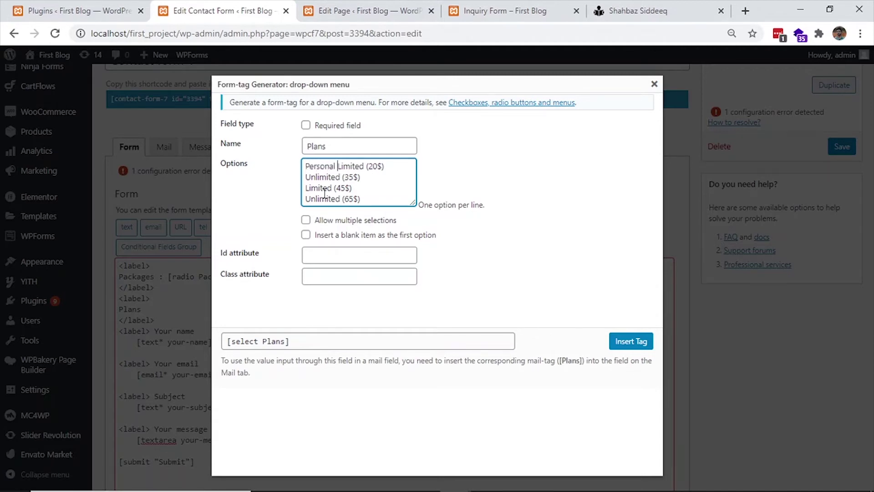
key("Down")
key("Left")
key("Left")
key("Left")
key("Left")
key("Left")
key("Left")
key("Left")
key("Left")
type("Personal")
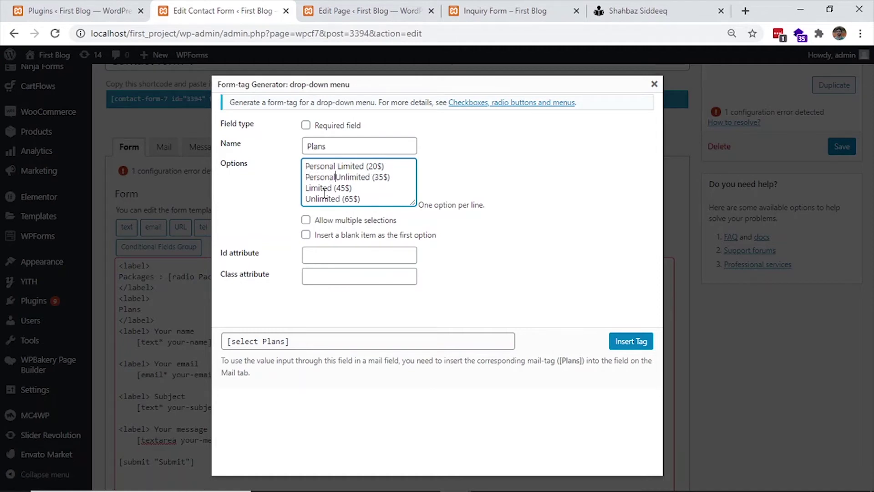
- Prefix the third and fourth Plans options, Limited (45$) and Unlimited (65$), with "Business"
key("Down")
key("Left")
type("Business")
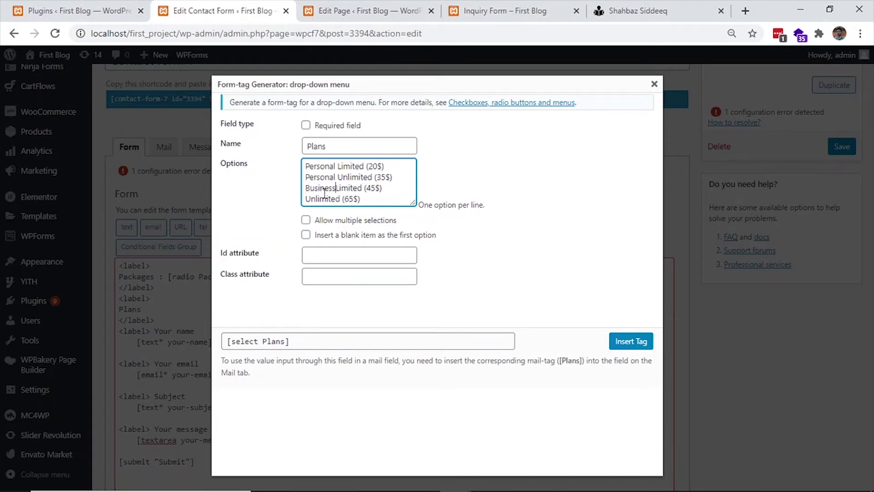
key("Down")
key("Home")
type("Business")
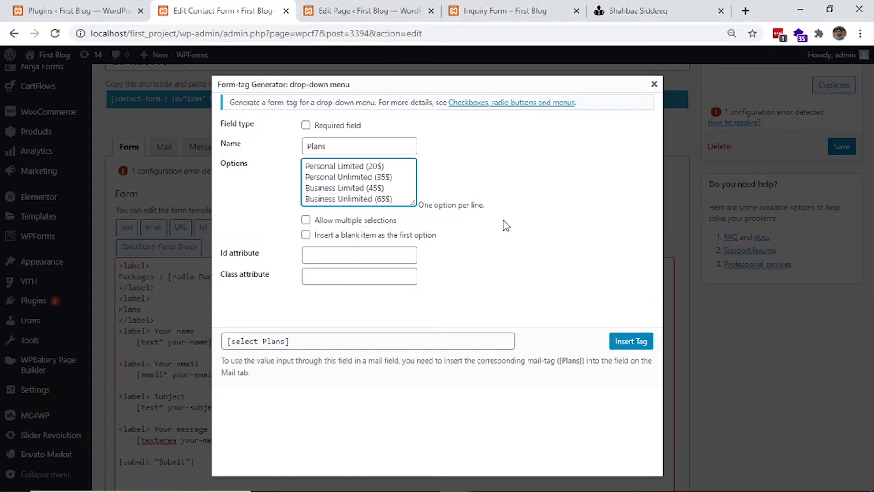
- Insert the Plans drop-down tag into the form template and save the contact form
left_click(524, 198)
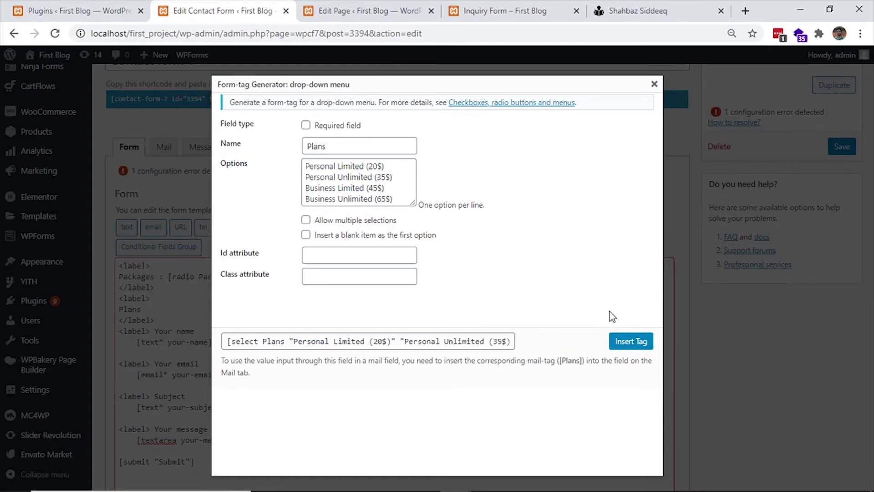
left_click(638, 345)
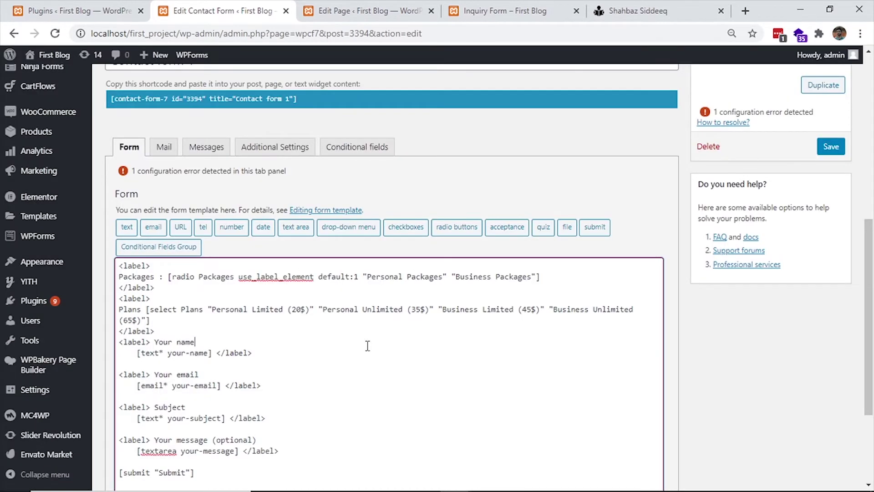
left_click(832, 146)
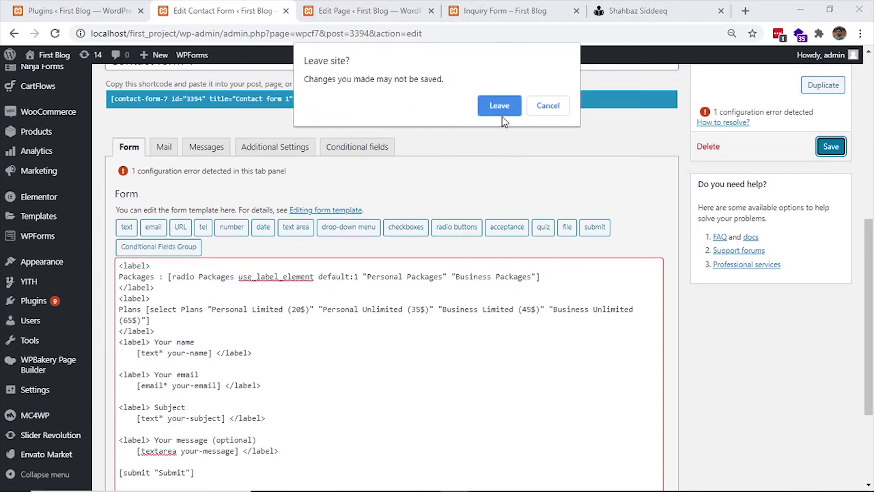
left_click(500, 105)
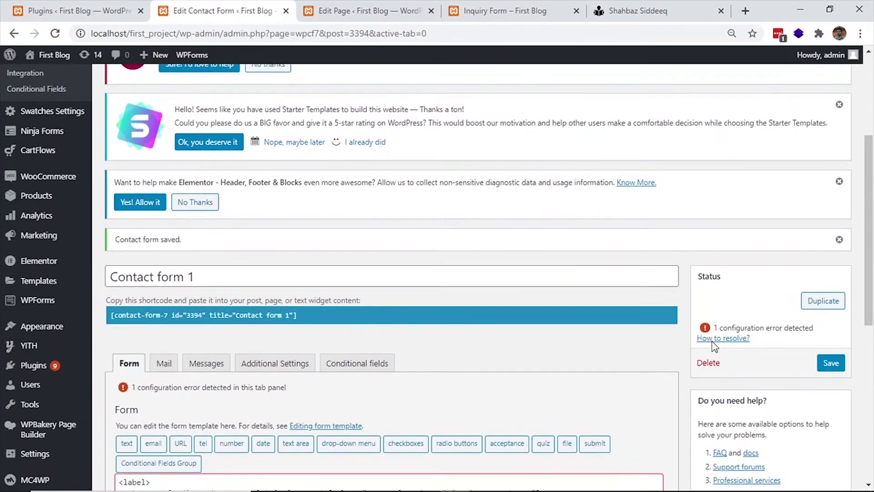
scroll(714, 346, "down", 7)
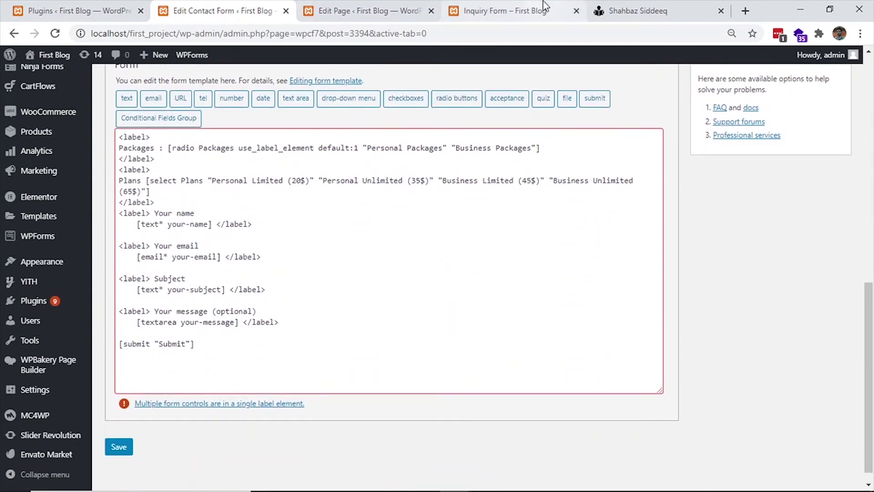
- Reload the published Inquiry Form page and test switching between Personal Packages and Business Packages
left_click(544, 6)
left_click(464, 28)
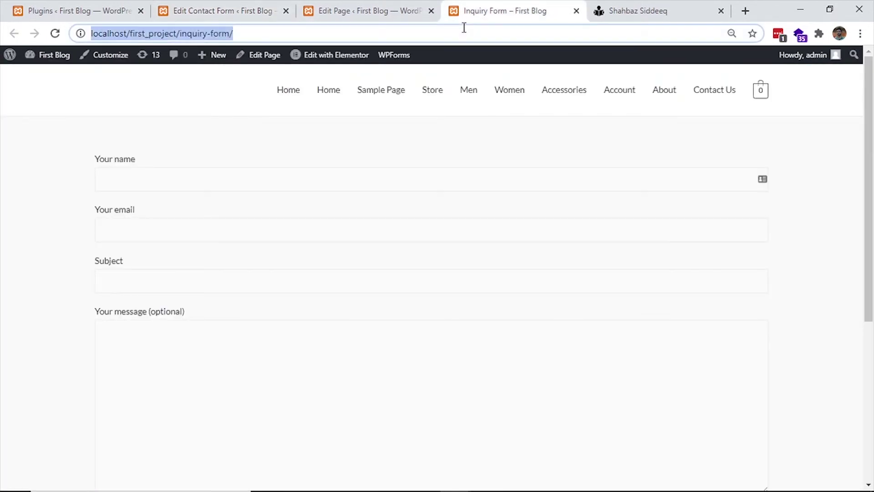
key("Return")
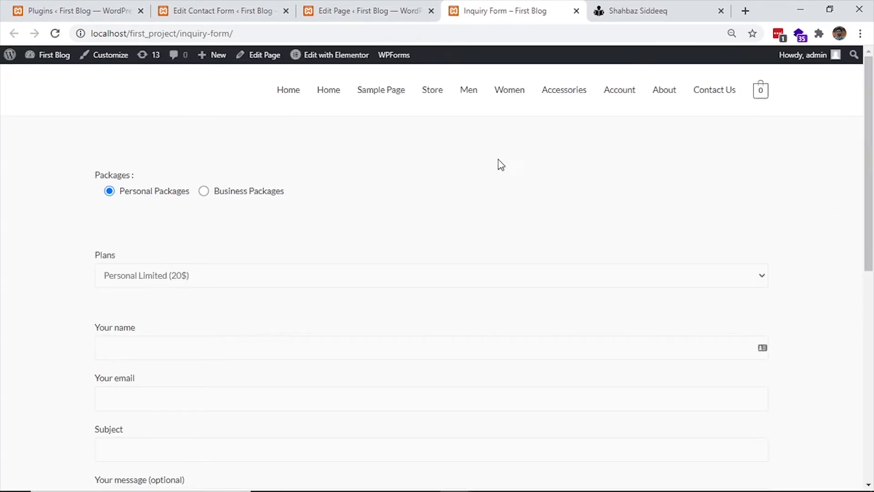
left_click(204, 191)
left_click(111, 193)
left_click(209, 192)
left_click(109, 193)
scroll(341, 223, "down", 2)
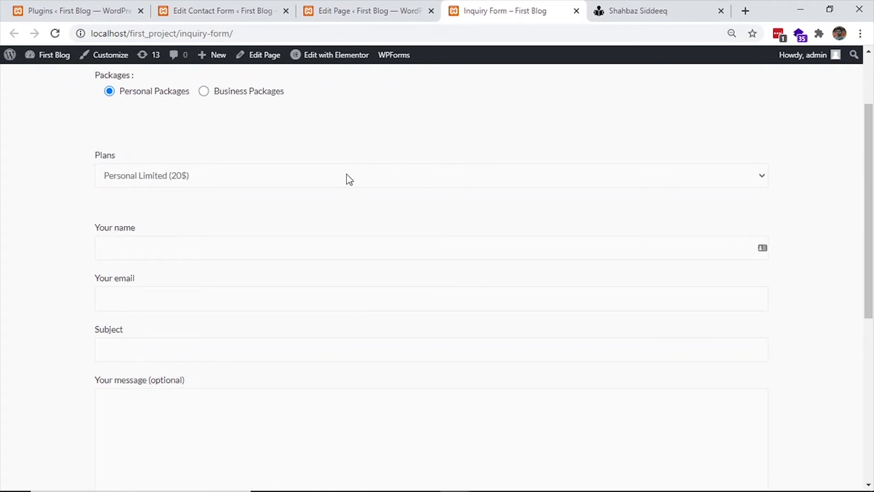
- Test the Plans drop-down by choosing Business Limited (45$) and check its options under both the Personal and Business package choices
left_click(347, 177)
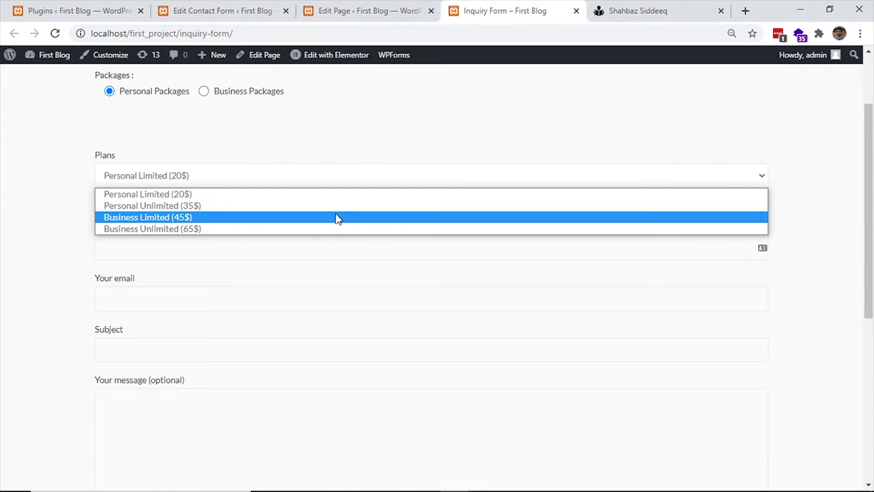
left_click(338, 218)
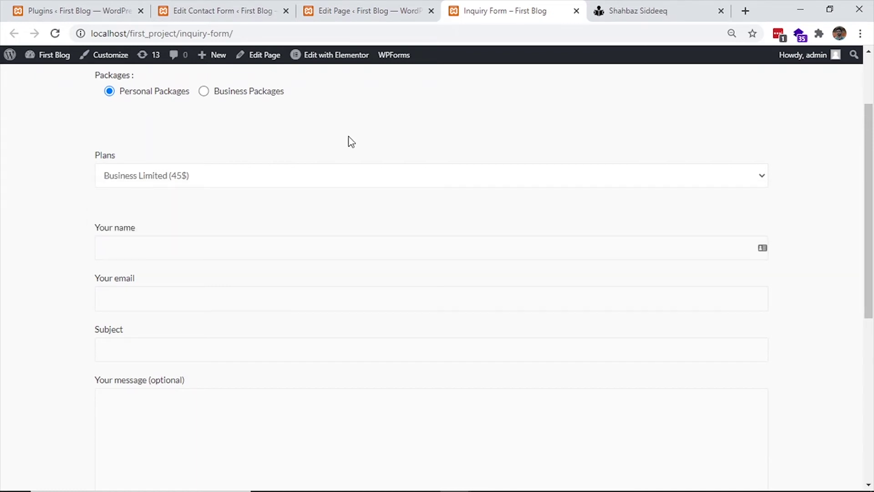
scroll(264, 139, "up", 1)
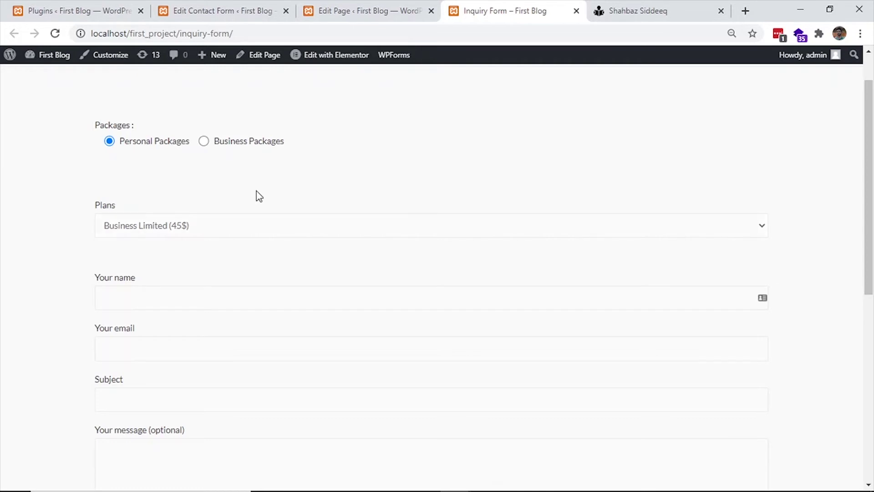
left_click(230, 233)
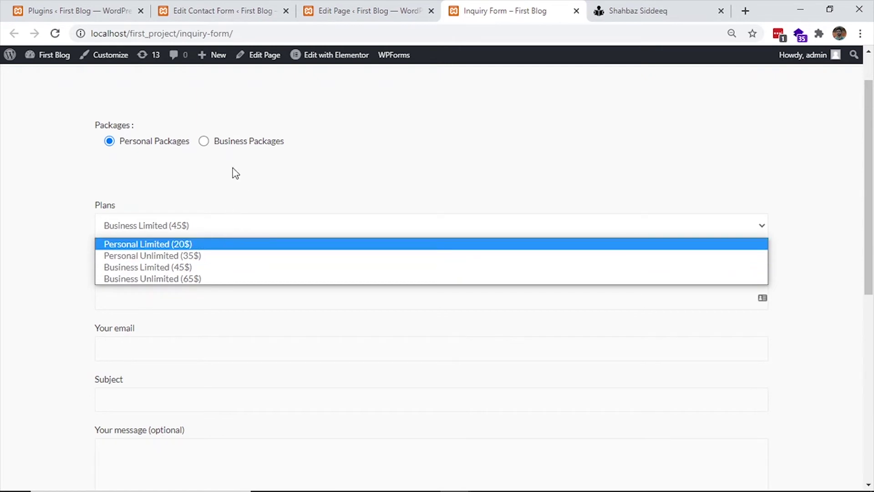
left_click(204, 142)
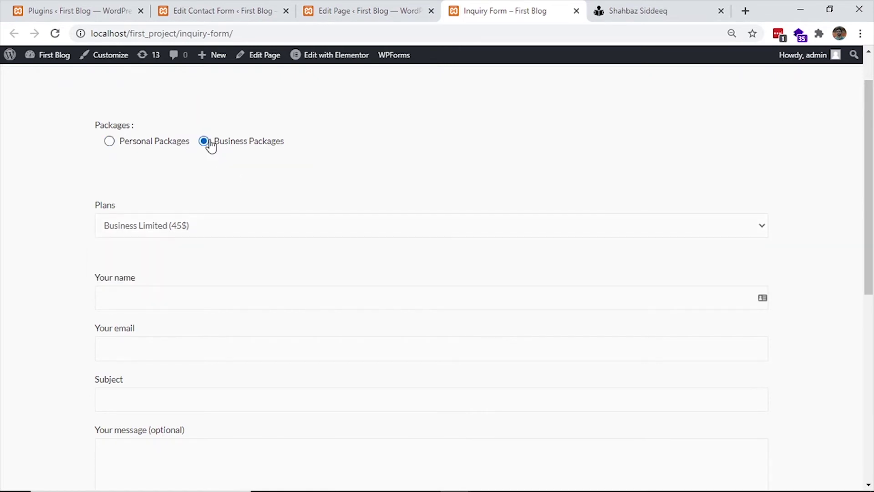
left_click(218, 225)
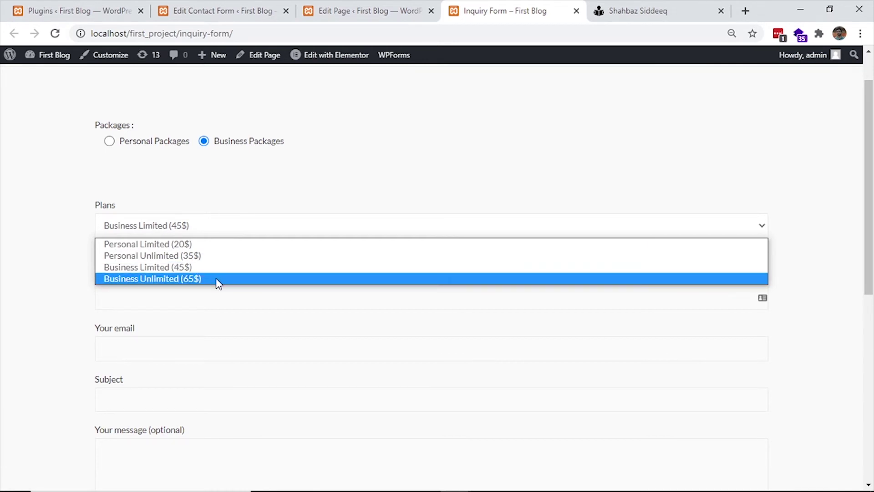
left_click(332, 146)
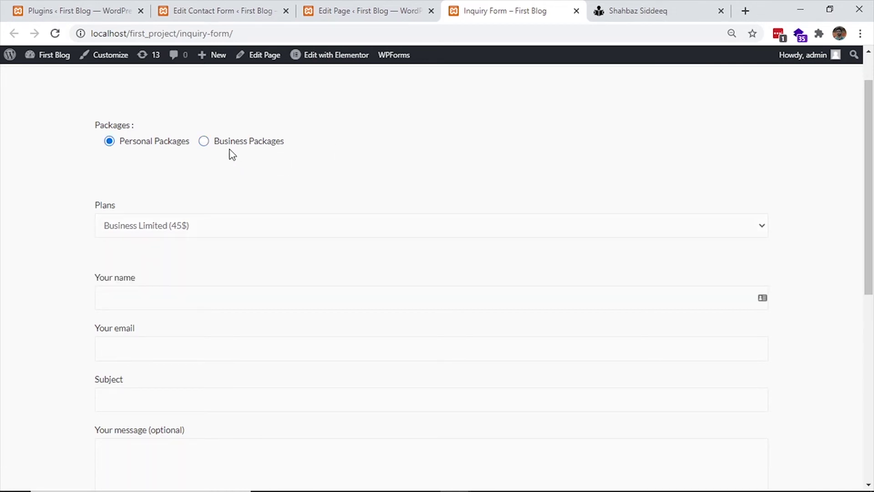
left_click(204, 142)
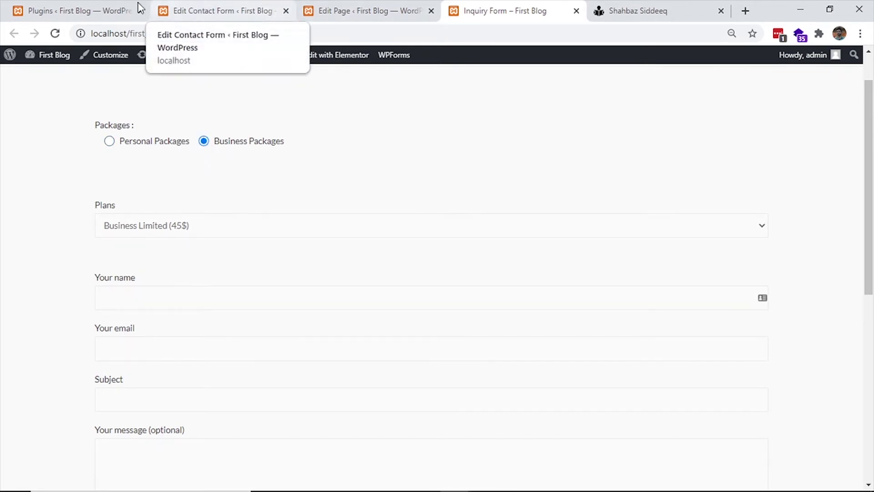
- Return to the contact form editor and add a blank line between the Packages and Plans labels
left_click(258, 7)
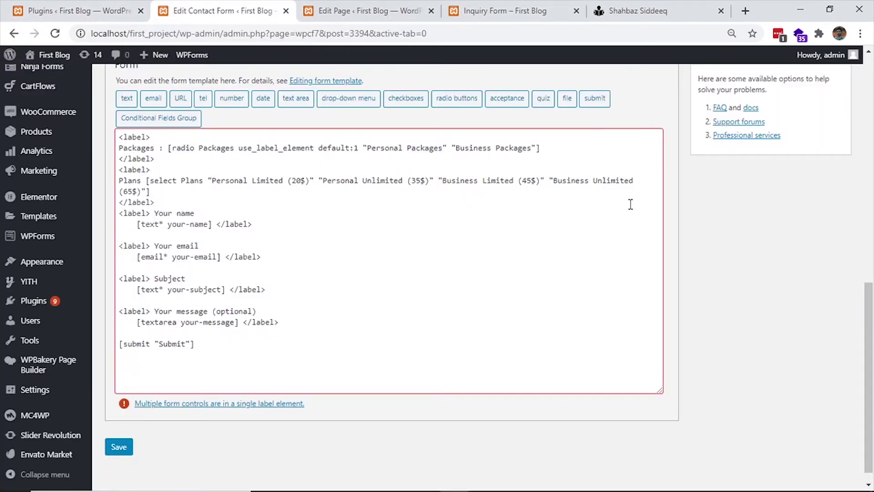
scroll(732, 245, "up", 1)
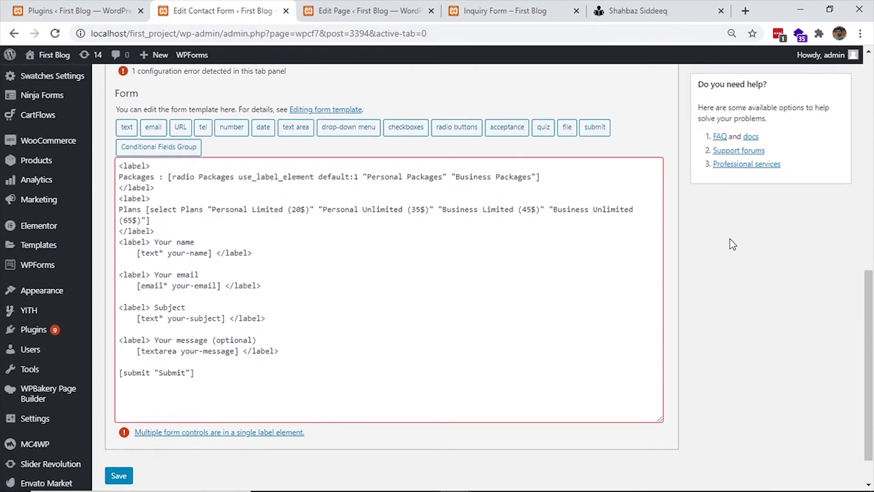
left_click(159, 201)
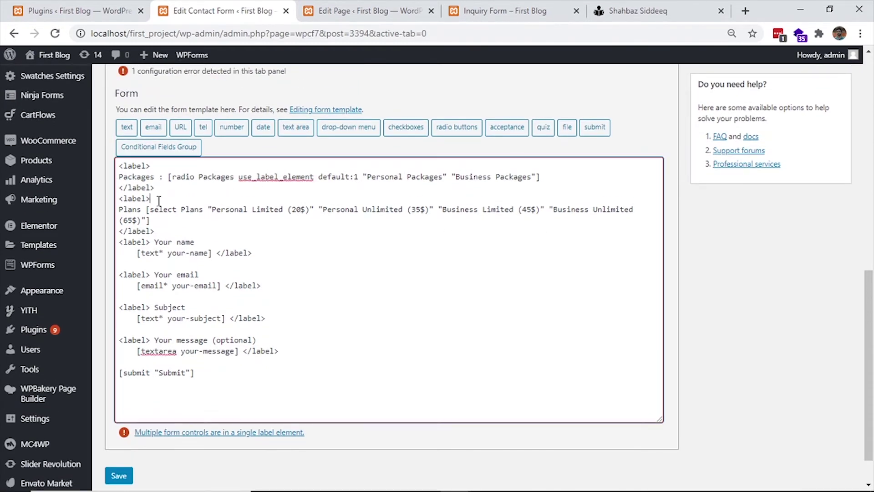
key("Return")
key("BackSpace")
key("Return")
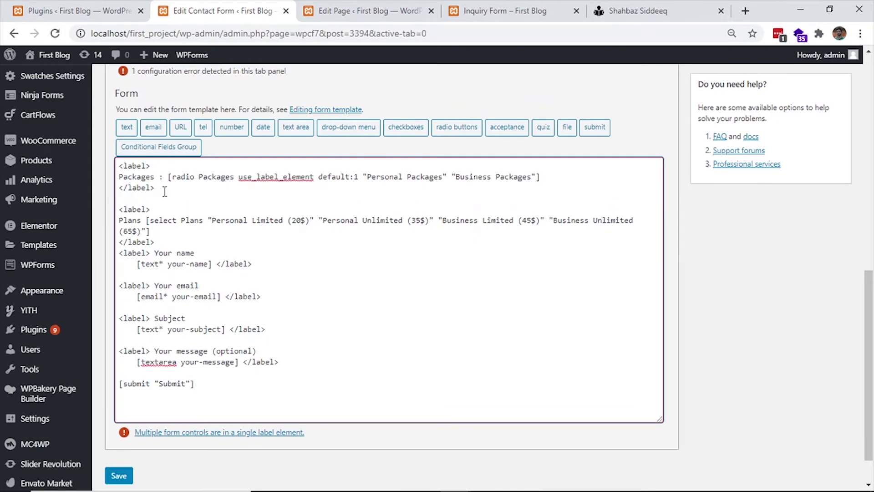
- Insert a Conditional Fields Group tag named personalplan on the blank line above the Plans label
left_click(169, 148)
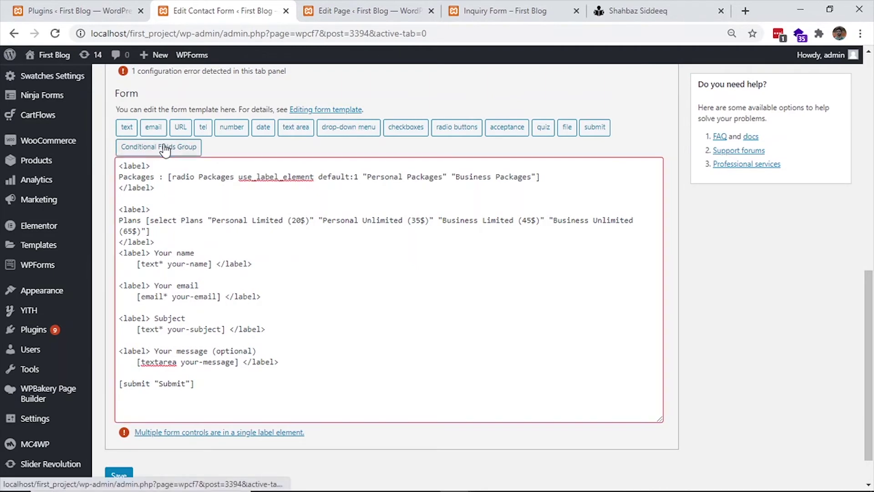
triple_click(379, 122)
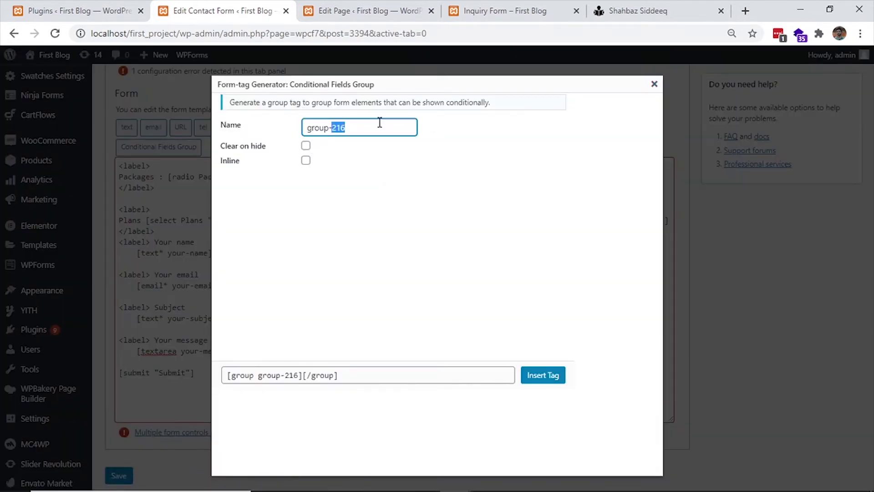
type("P")
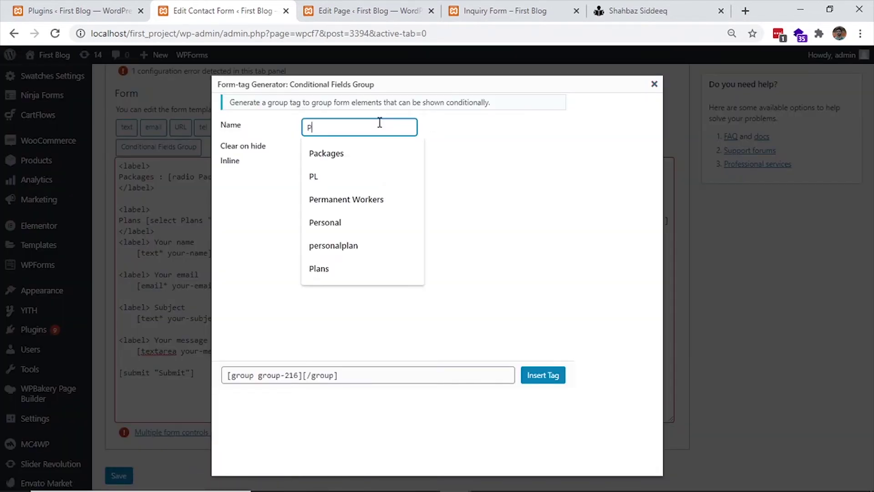
type("ersona")
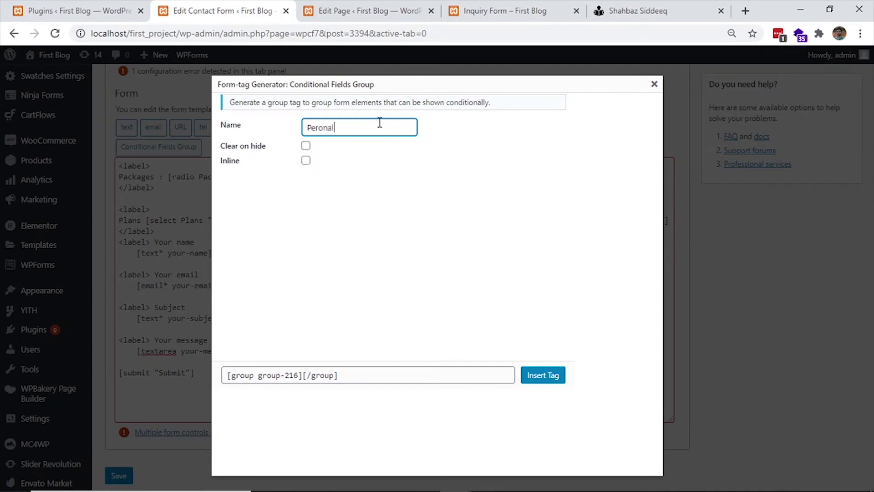
type("l")
key("BackSpace")
key("BackSpace")
key("BackSpace")
key("BackSpace")
type("sonal")
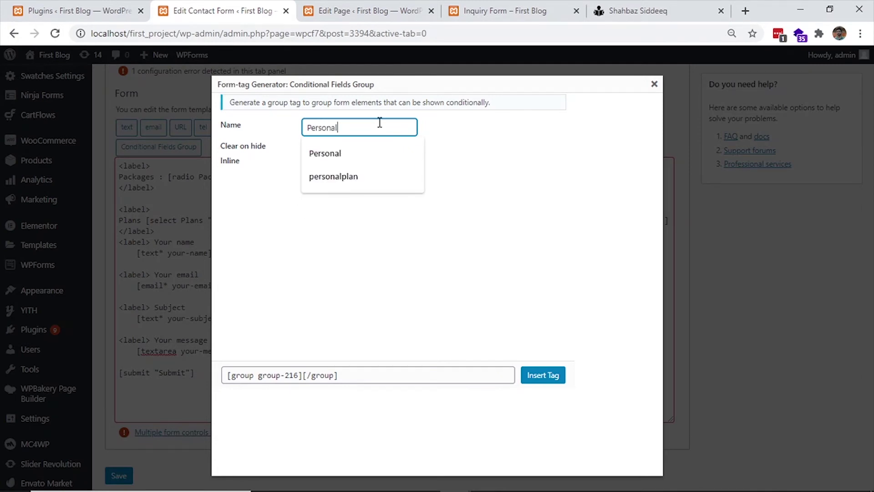
key("Down")
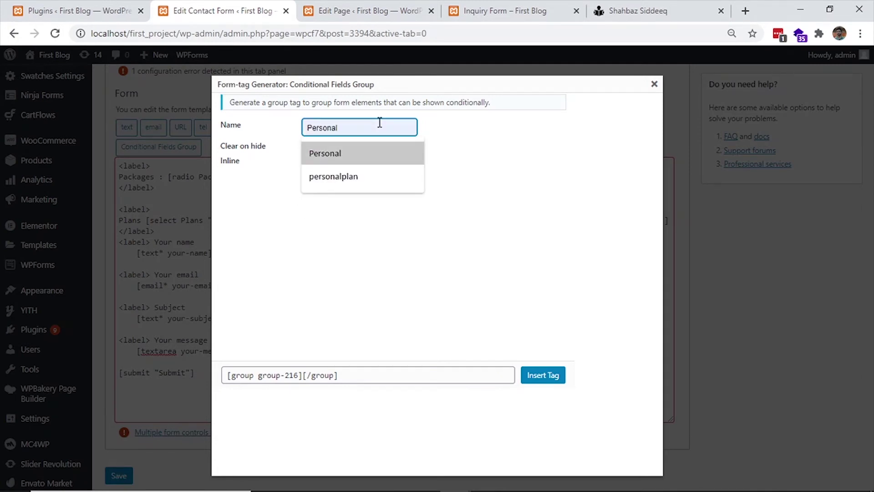
key("Down")
key("Return")
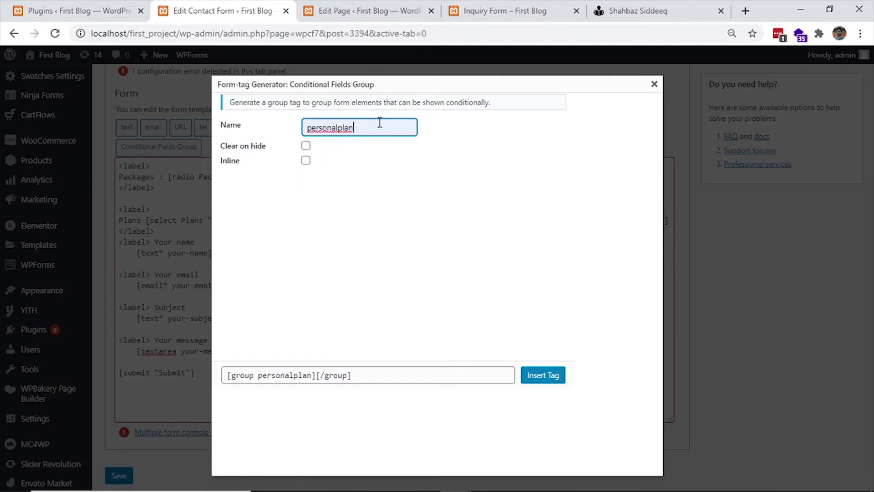
left_click(418, 171)
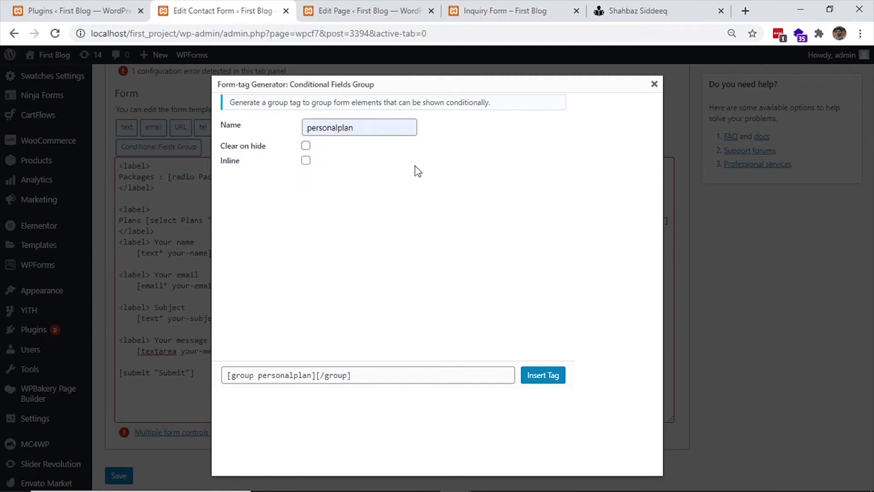
left_click(550, 379)
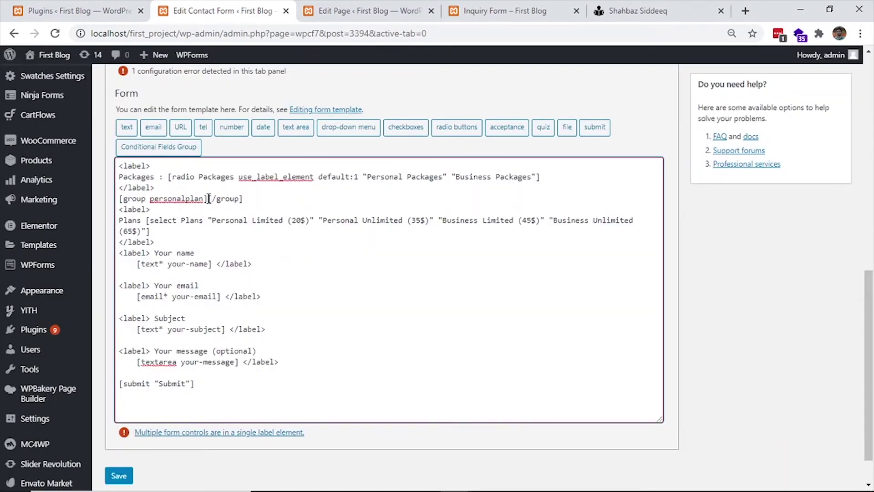
- Move the closing [/group] tag below the Plans label so the personalplan group encloses it, followed by a blank line
left_click_drag(208, 198, 255, 200)
key("ctrl+x")
key("Return")
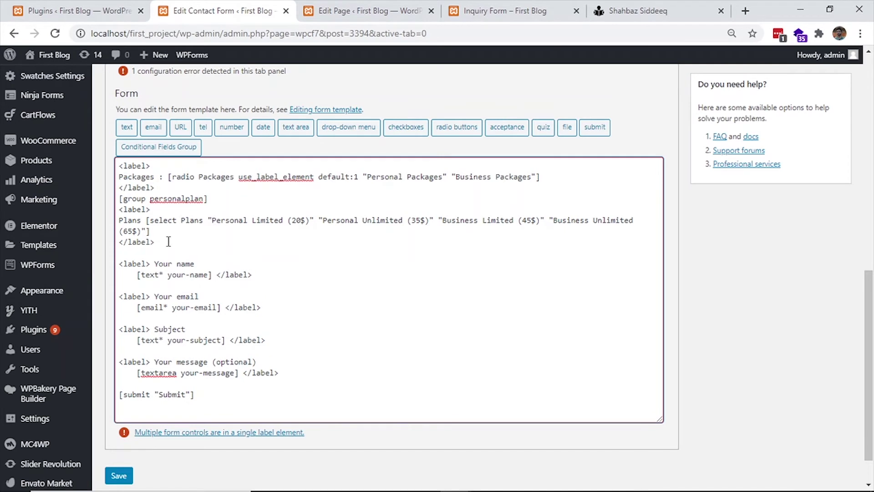
key("ctrl+v")
key("Return")
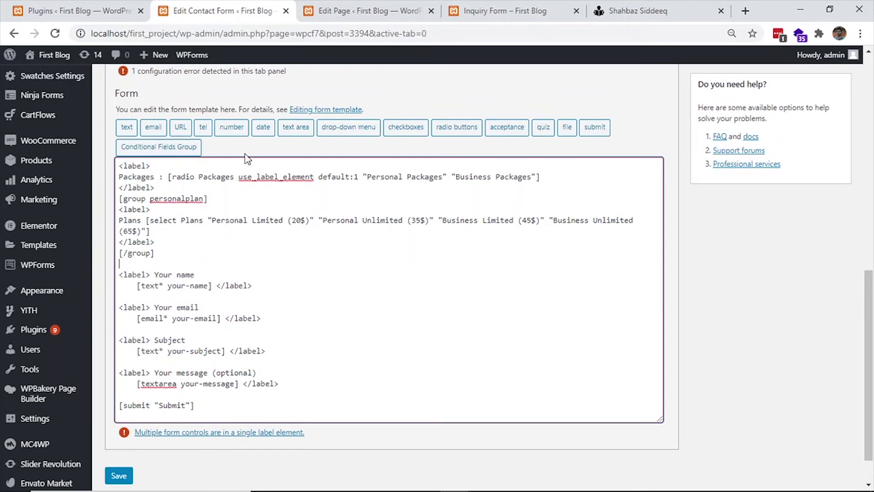
- Insert a Conditional Fields Group tag named businessplan below the personalplan group and put its closing [/group] tag on its own line
left_click(159, 146)
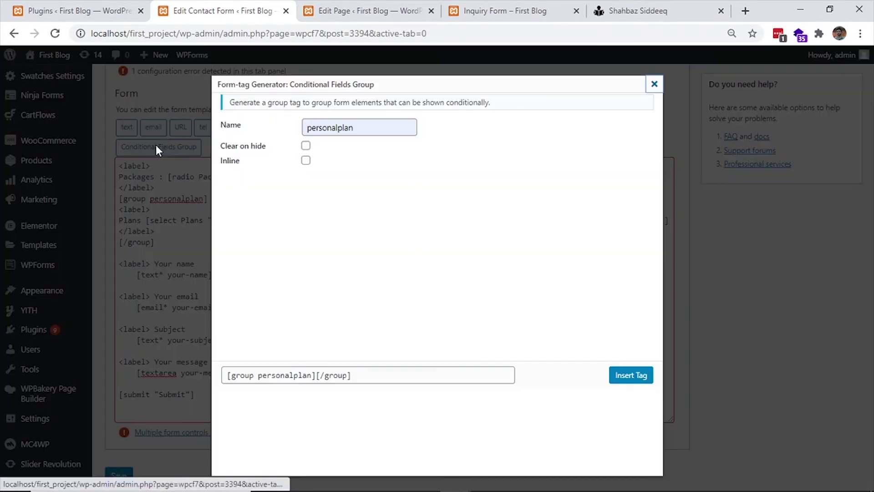
double_click(366, 128)
key("BackSpace")
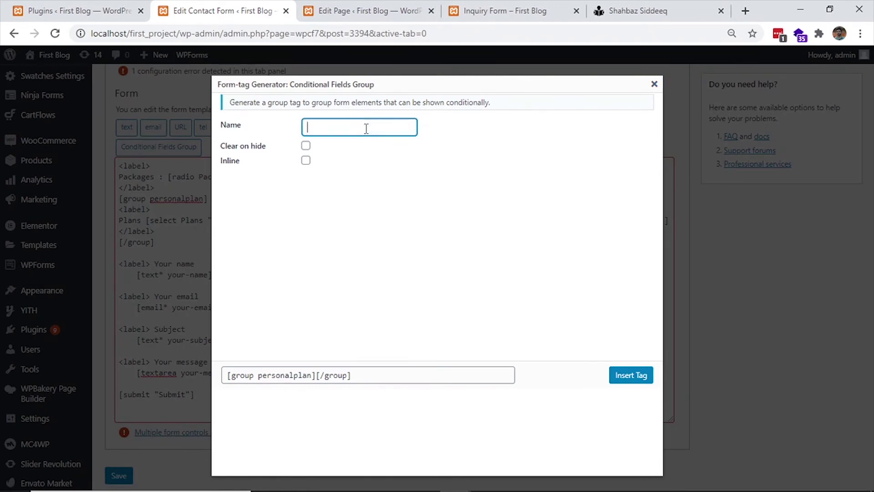
type("businesspplan")
left_click(632, 375)
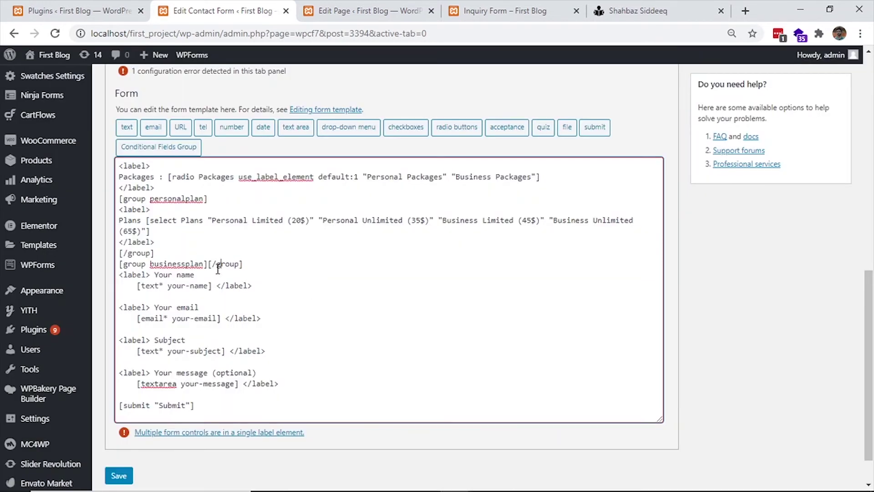
key("Return")
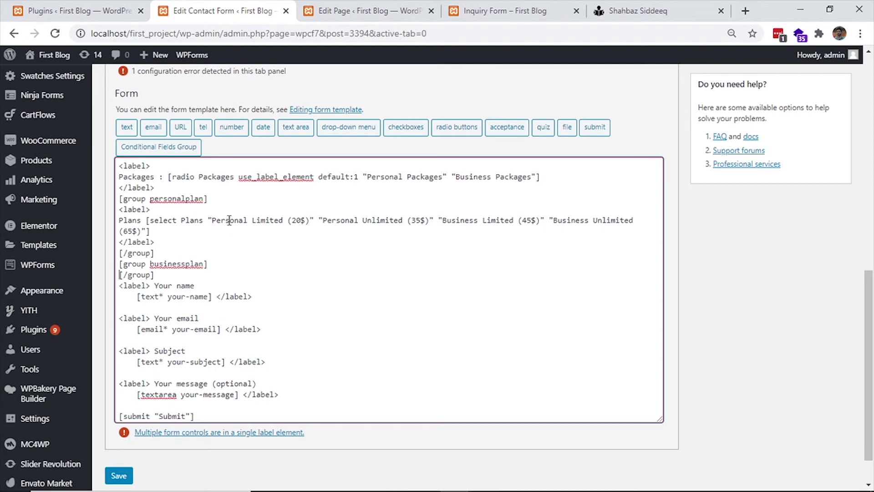
- Copy the complete [select Plans] tag from the personalplan group onto a new line inside the businessplan group
left_click(147, 221)
left_click(651, 221, "shift")
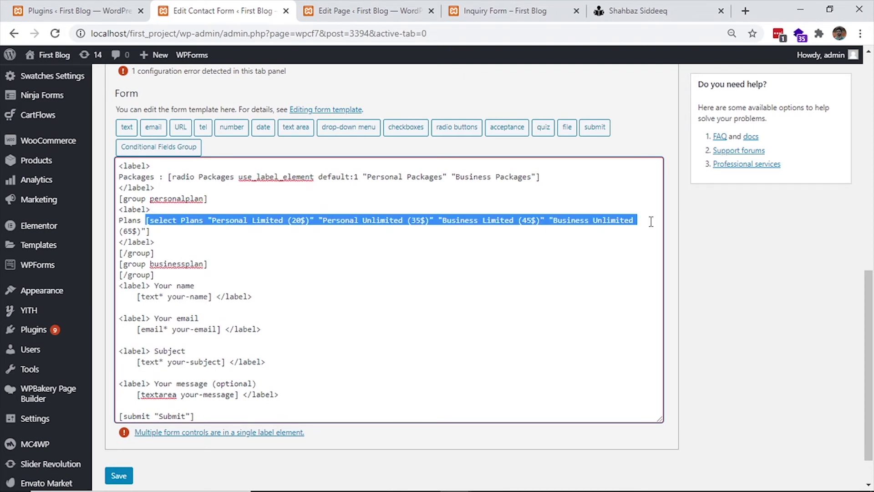
left_click(258, 231, "shift")
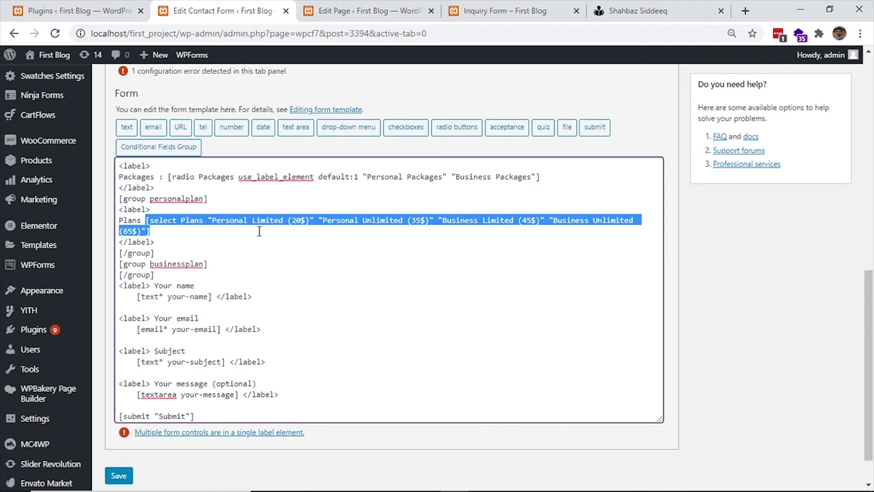
left_click(259, 231)
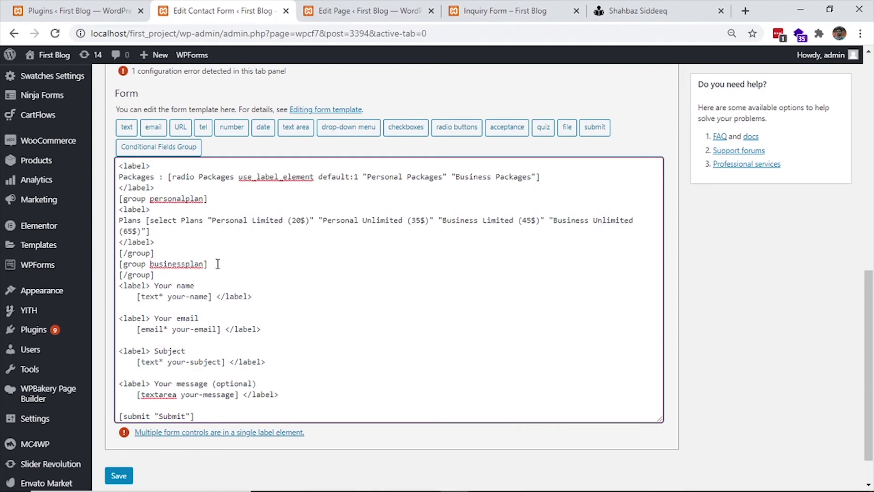
left_click(218, 264)
key("Return")
key("ctrl+v")
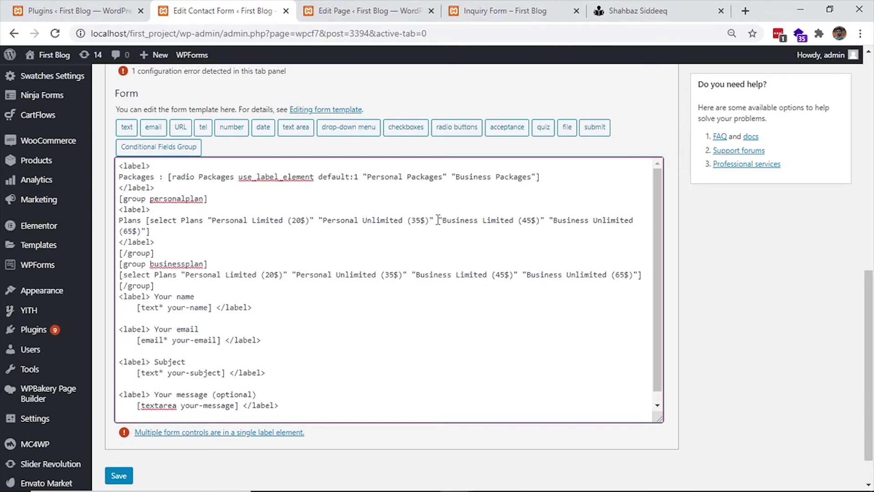
- Remove the two Business options from the personalplan drop-down and the two Personal options from the businessplan drop-down
left_click_drag(439, 220, 146, 231)
key("BackSpace")
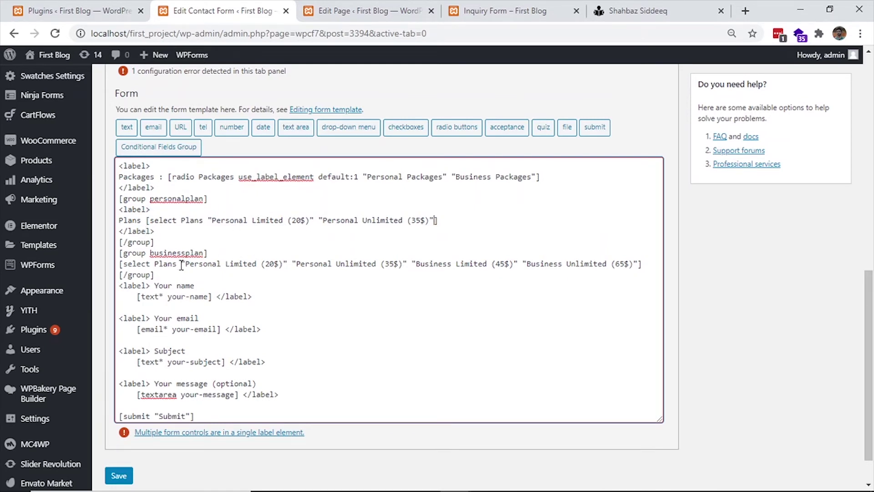
left_click_drag(181, 265, 412, 264)
key("BackSpace")
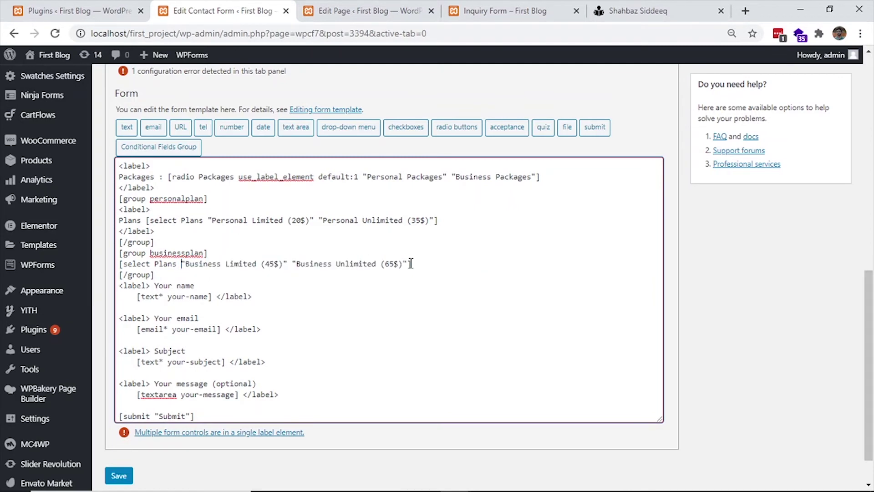
double_click(230, 220)
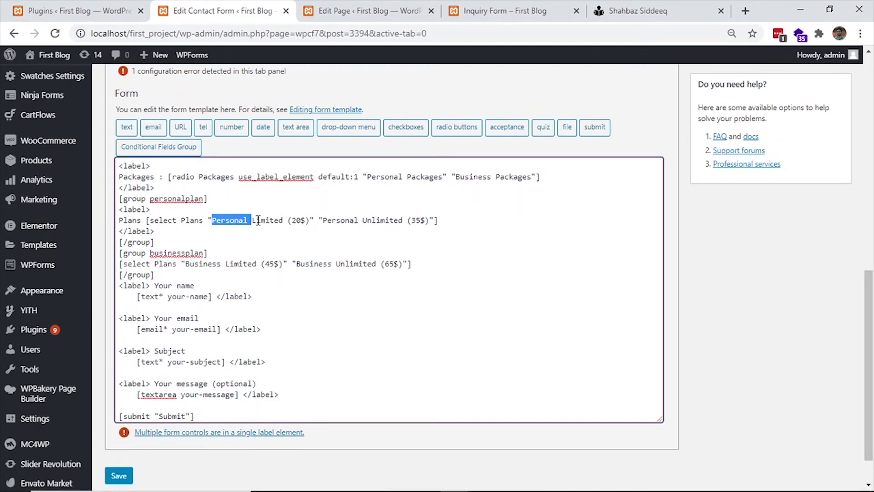
triple_click(255, 264)
left_click(389, 264)
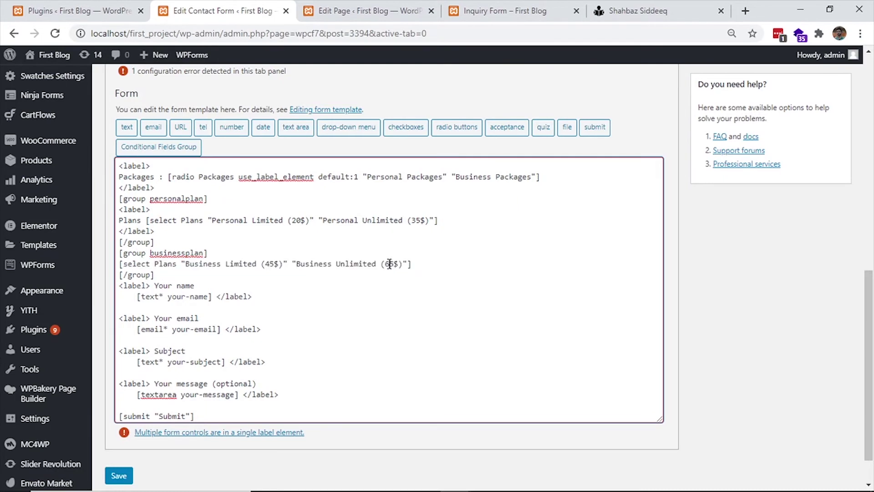
double_click(229, 176)
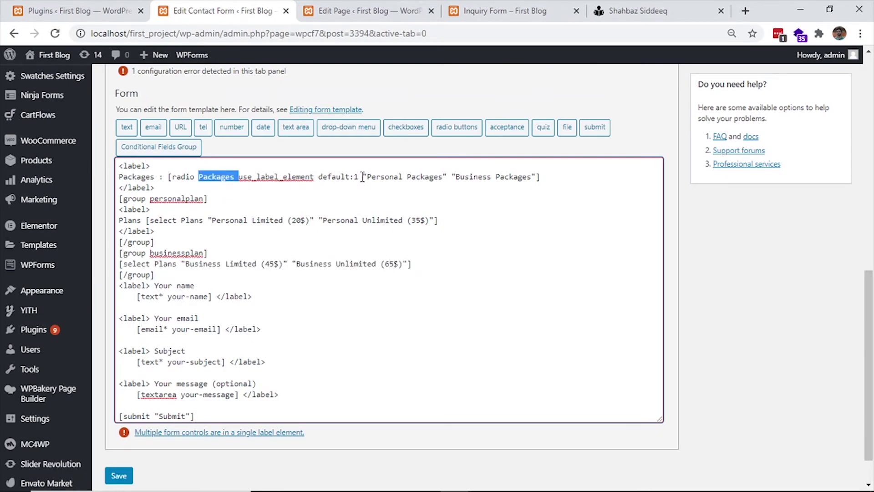
left_click(456, 196)
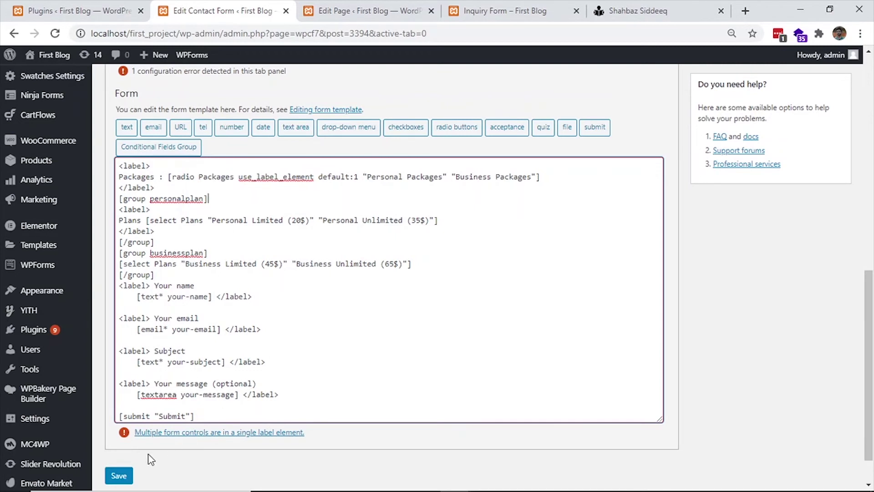
- Save the contact form, accepting the leave-site prompt, and return to the form template
left_click(119, 475)
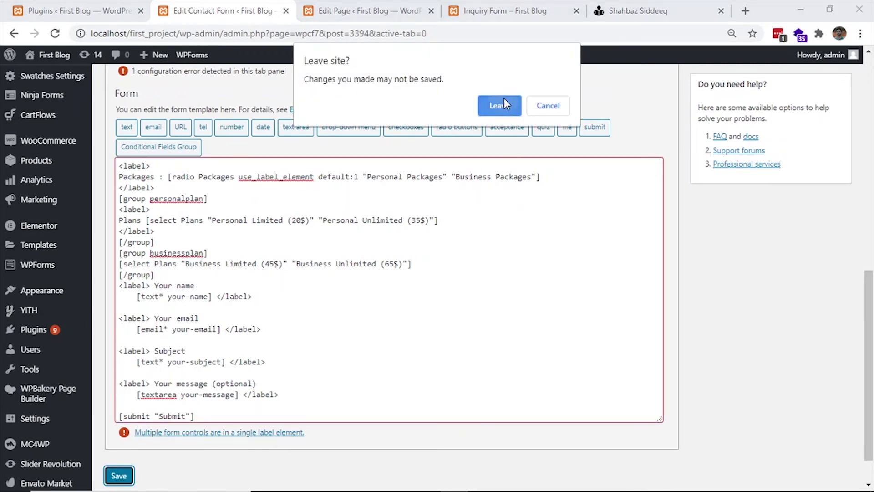
left_click(502, 102)
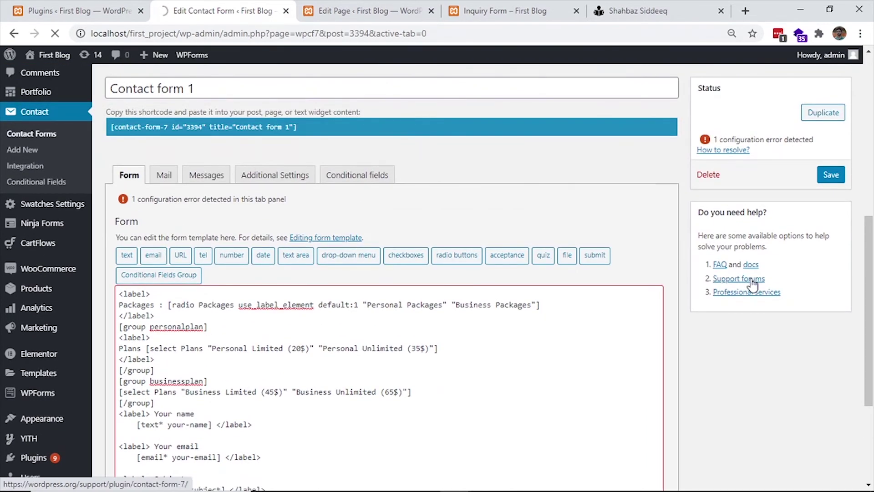
scroll(753, 285, "down", 3)
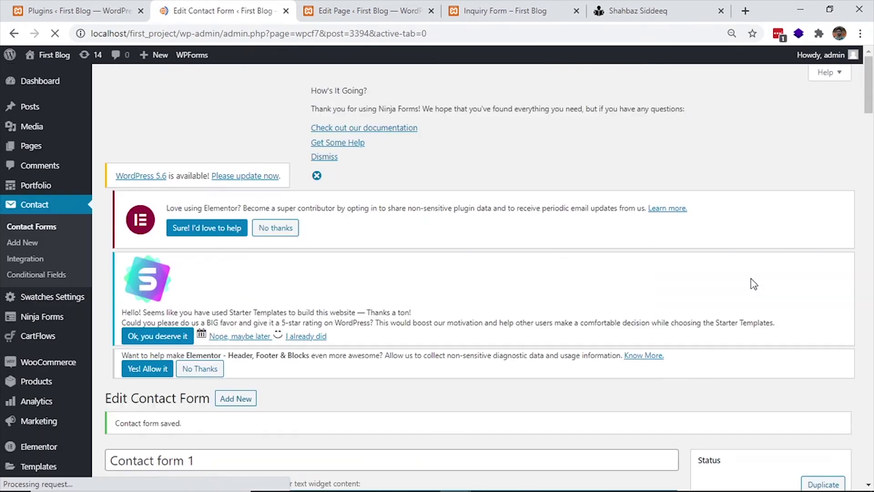
scroll(754, 284, "down", 5)
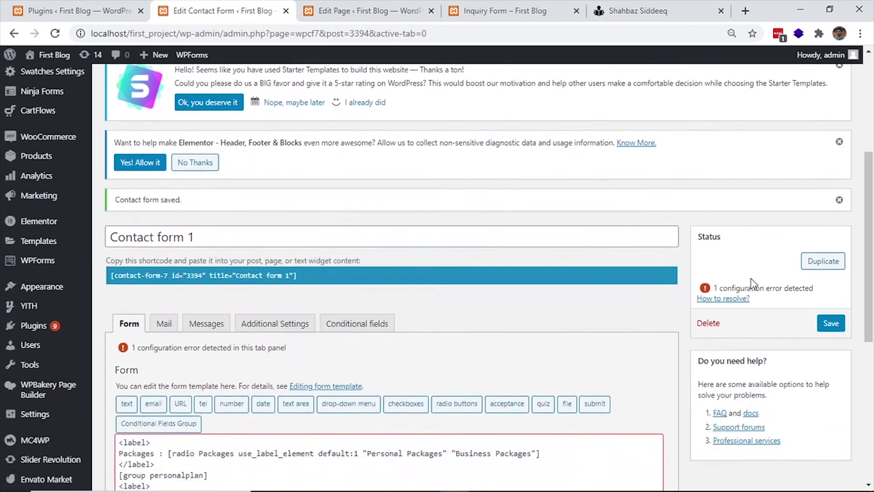
scroll(753, 283, "down", 4)
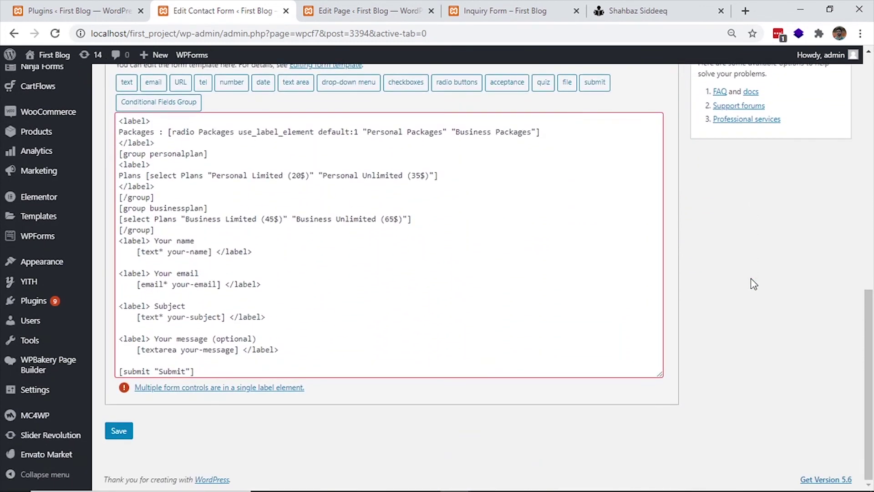
- Reload the Inquiry Form page and check whether a plans drop-down shows below the Packages choice
left_click(525, 6)
left_click(460, 33)
key("Return")
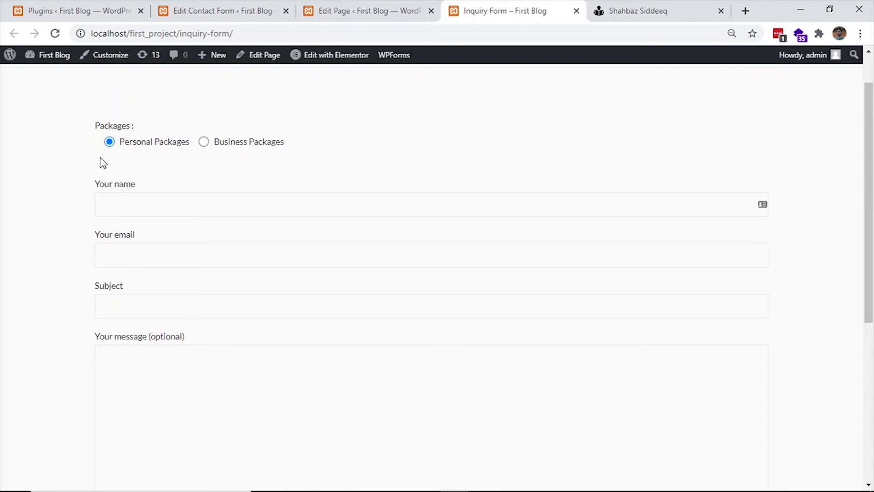
- In the contact form's conditional rules, show personalplan when Packages equals Personal Packages and businessplan when it equals Business Packages
left_click(246, 8)
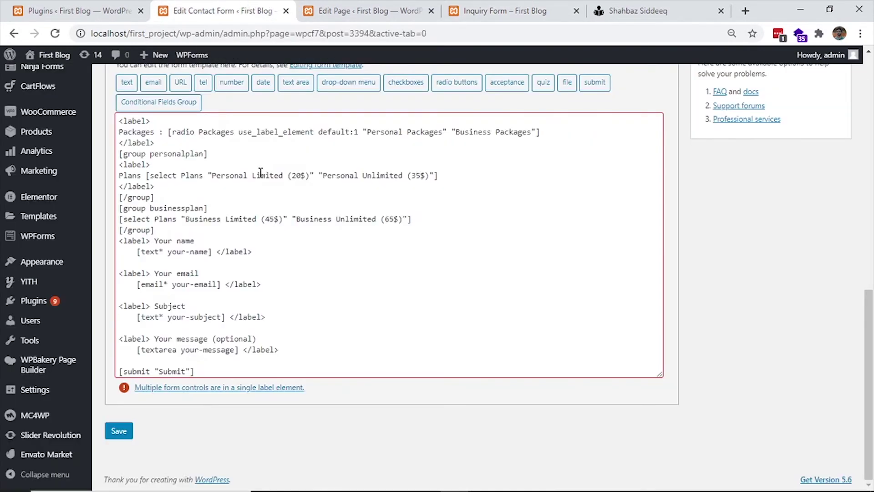
scroll(539, 199, "up", 2)
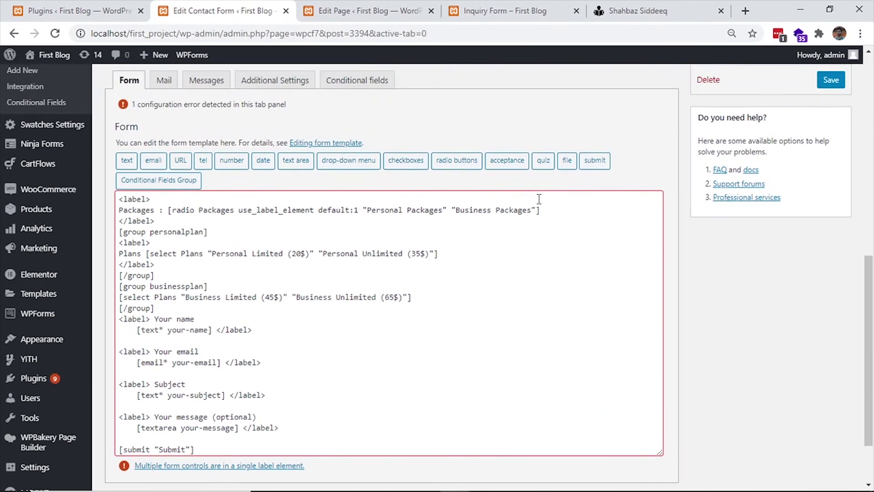
left_click(371, 89)
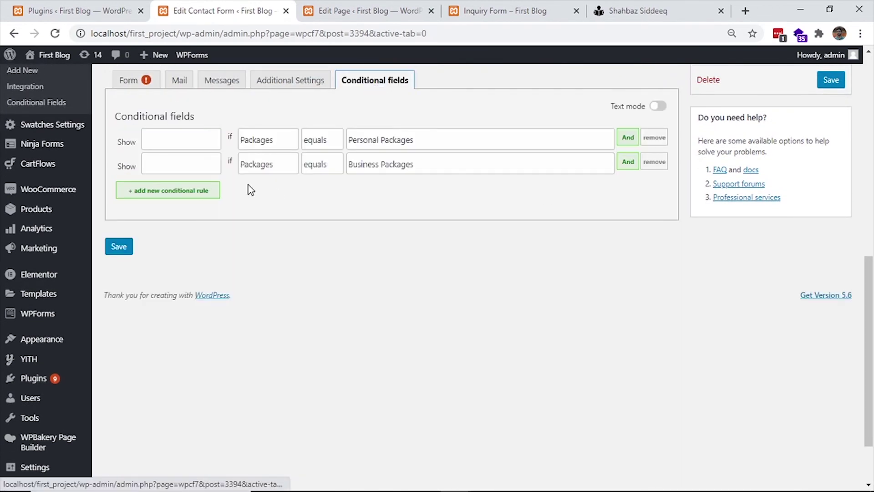
left_click(192, 140)
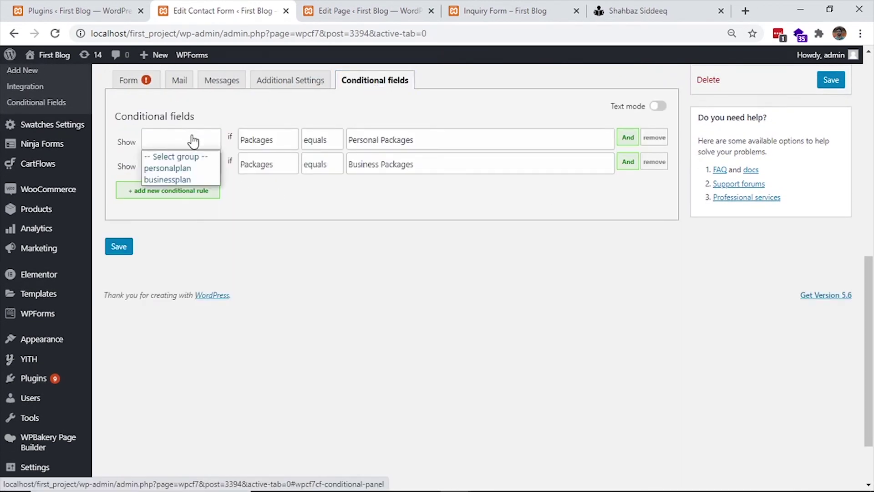
left_click(191, 169)
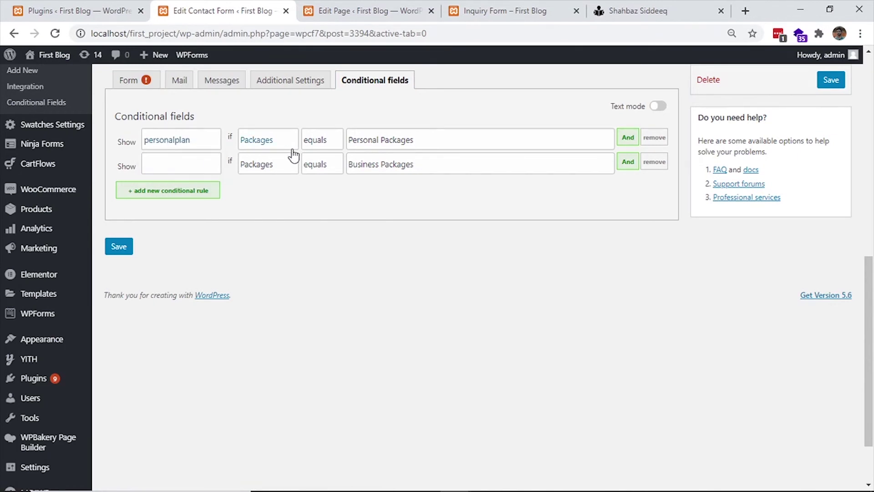
triple_click(395, 141)
left_click(459, 139)
left_click(178, 169)
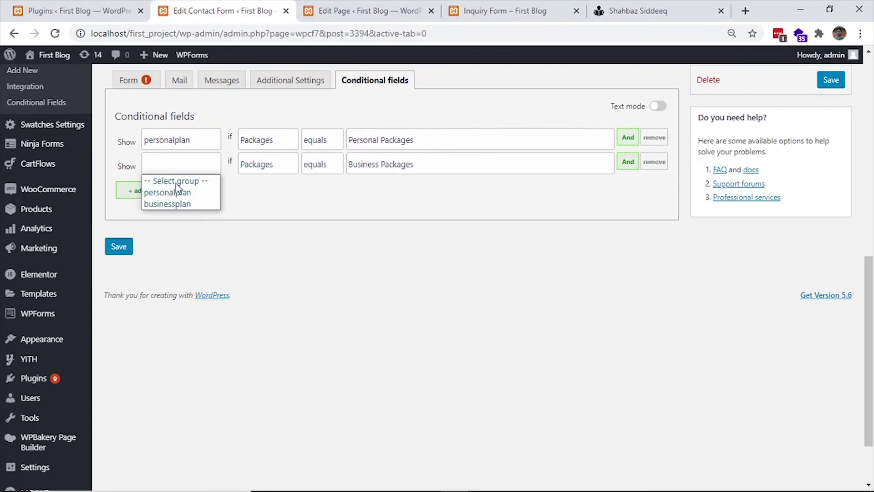
left_click(176, 200)
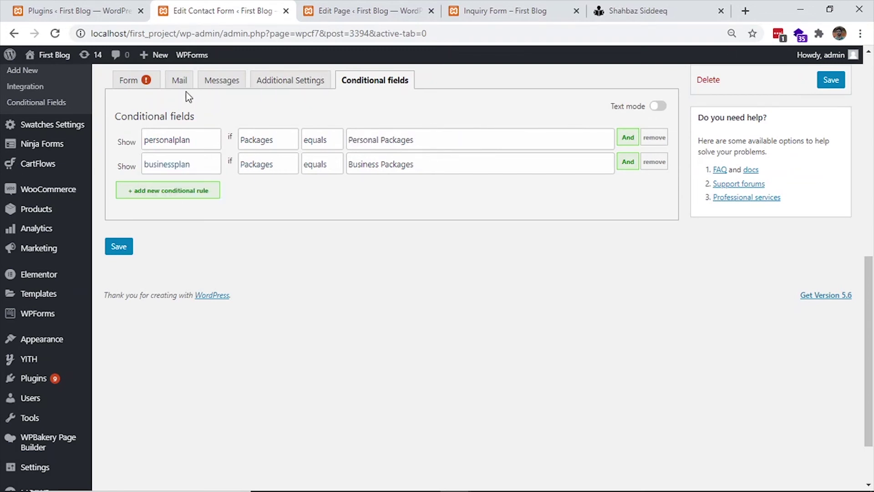
left_click(136, 83)
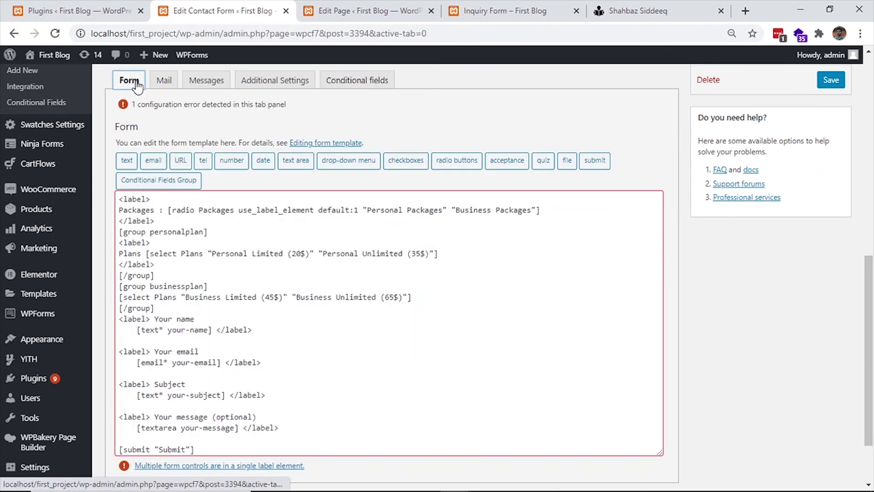
double_click(181, 233)
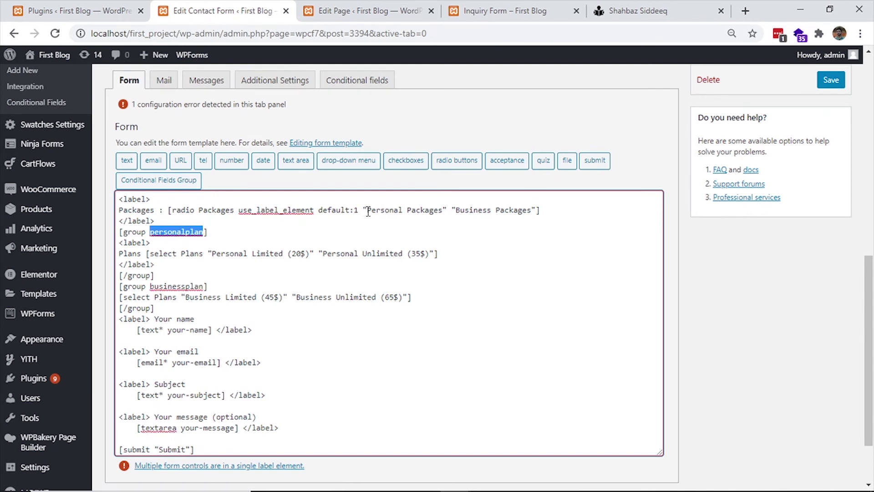
left_click_drag(368, 212, 440, 212)
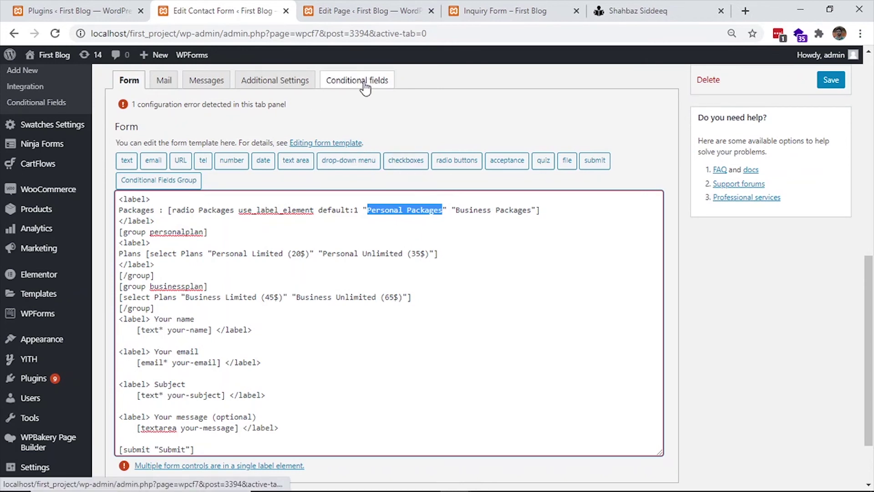
double_click(172, 286)
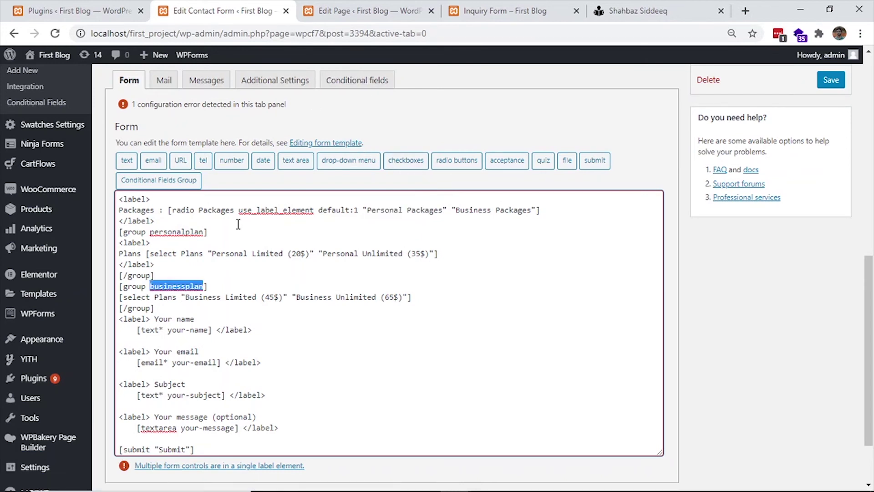
left_click(360, 80)
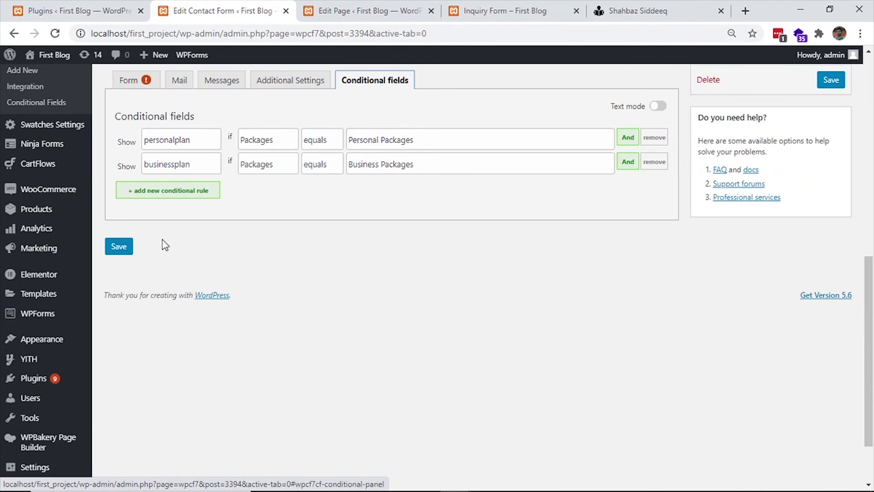
- Save the contact form with its conditional rules and go back to the Inquiry Form page
left_click(119, 246)
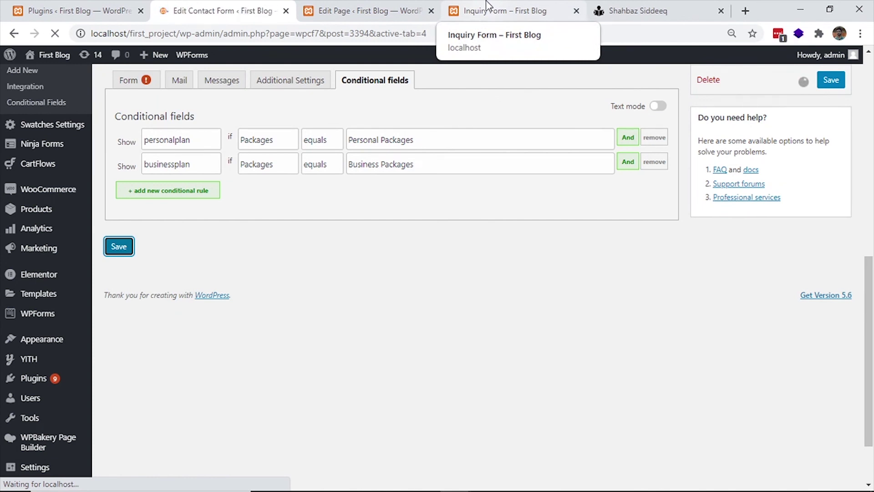
scroll(445, 275, "down", 5)
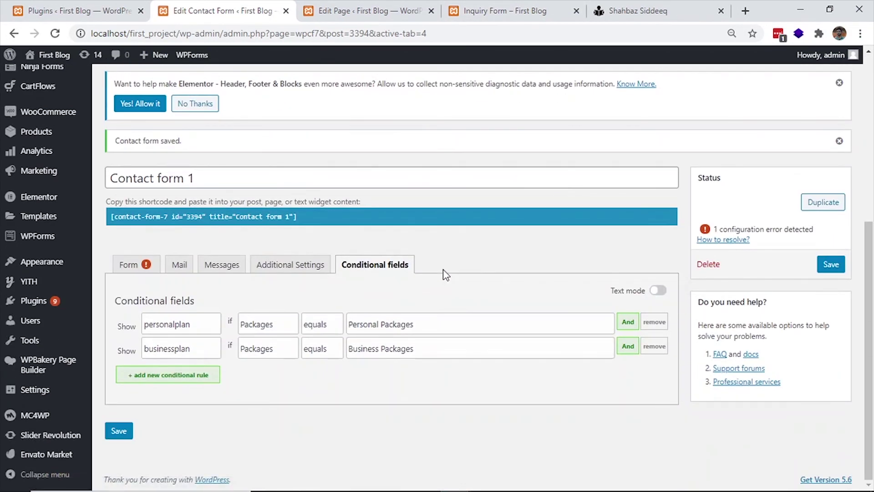
left_click(478, 6)
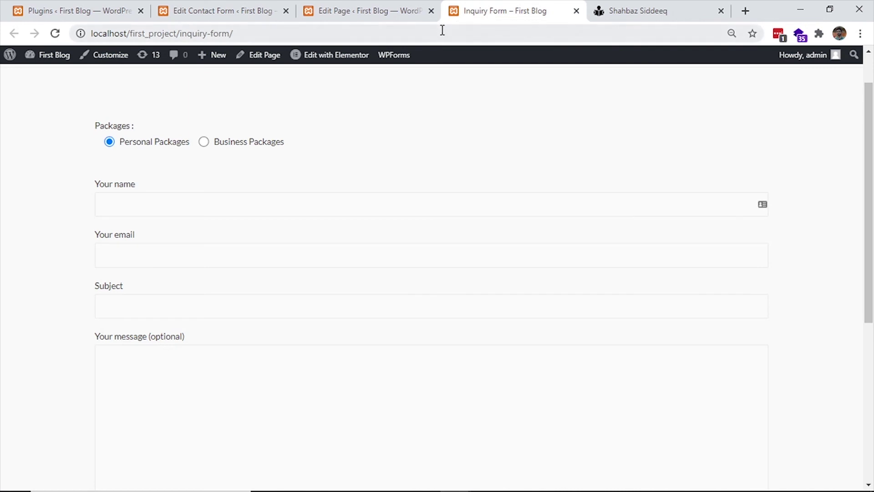
- Reload the Inquiry Form page and check the plan options offered for Personal Packages
left_click(442, 30)
key("Return")
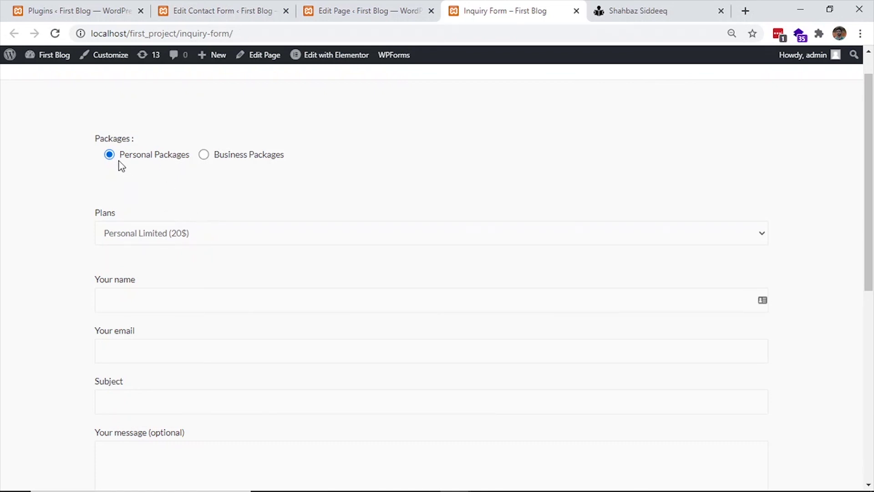
left_click(225, 237)
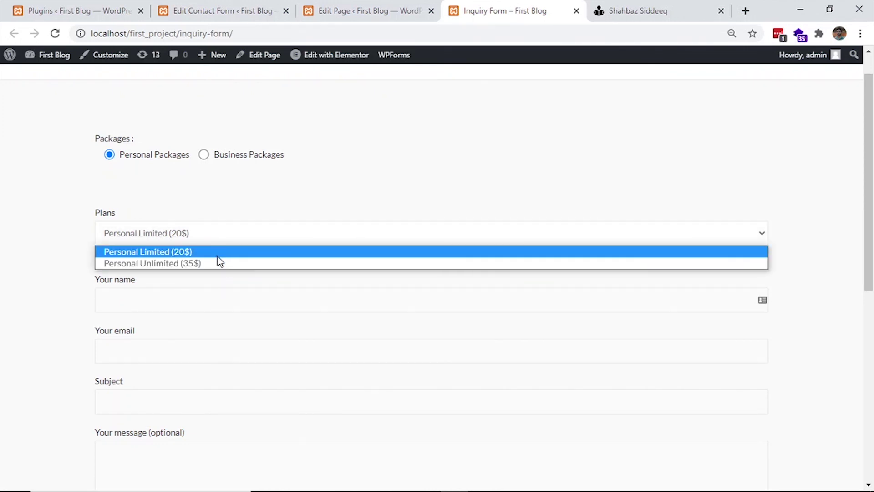
left_click(224, 155)
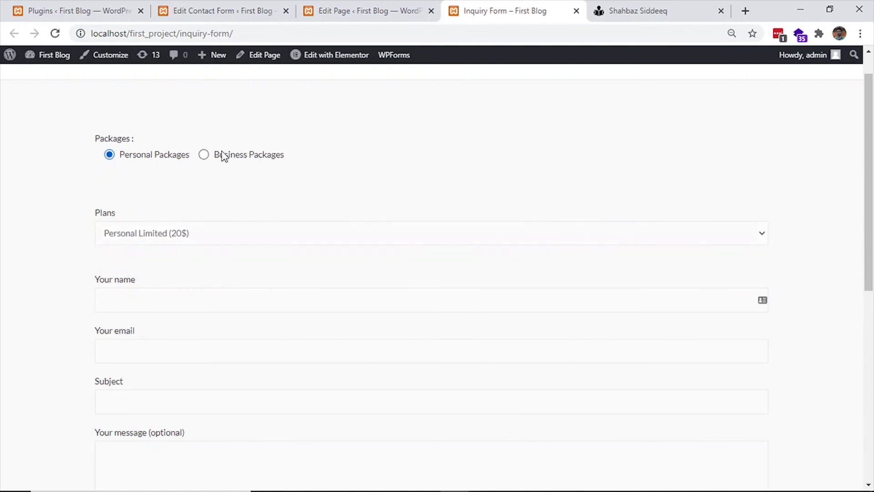
- Choose Business Packages, check the plan options offered for it, and review the rest of the inquiry form
left_click(207, 157)
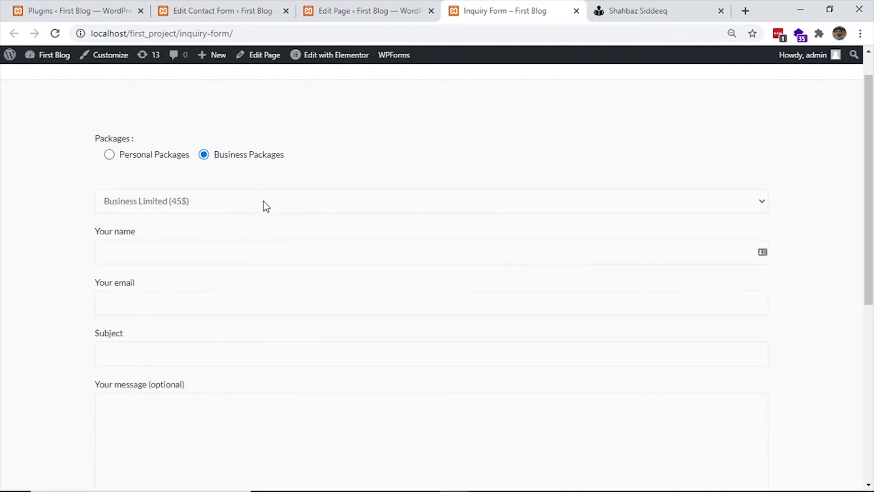
left_click(266, 207)
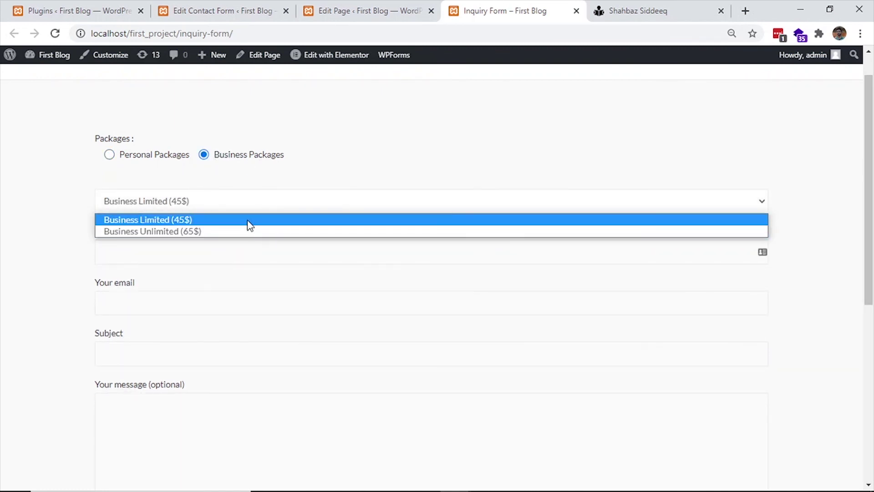
left_click(110, 154)
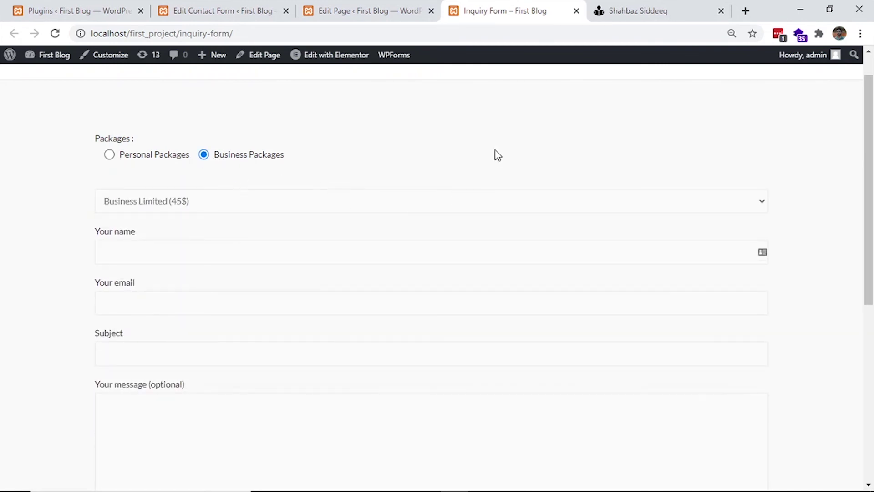
scroll(496, 154, "up", 1)
scroll(466, 185, "down", 5)
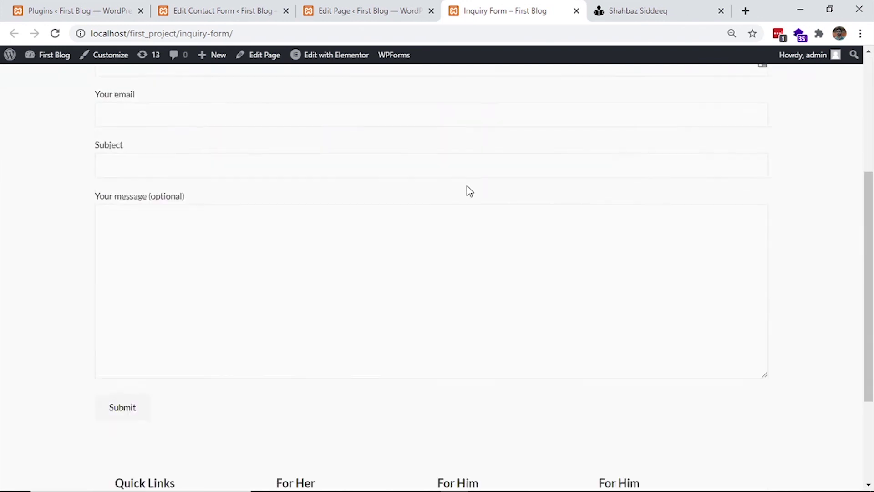
scroll(466, 185, "up", 5)
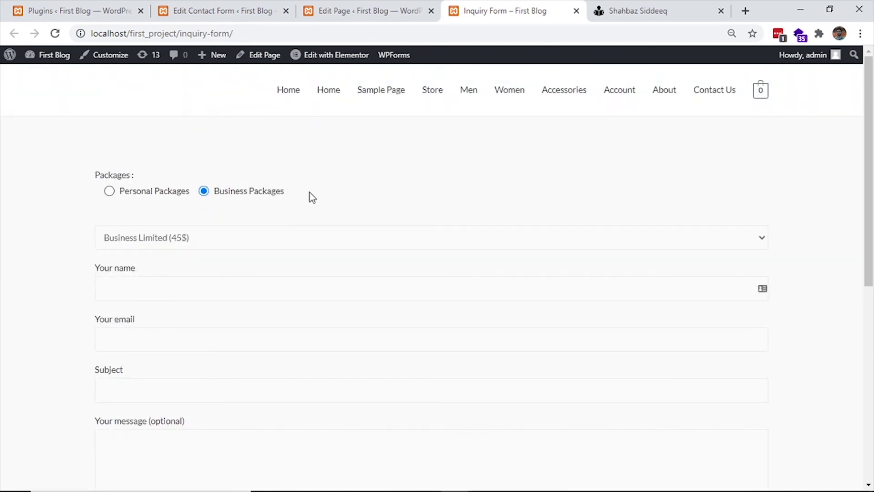